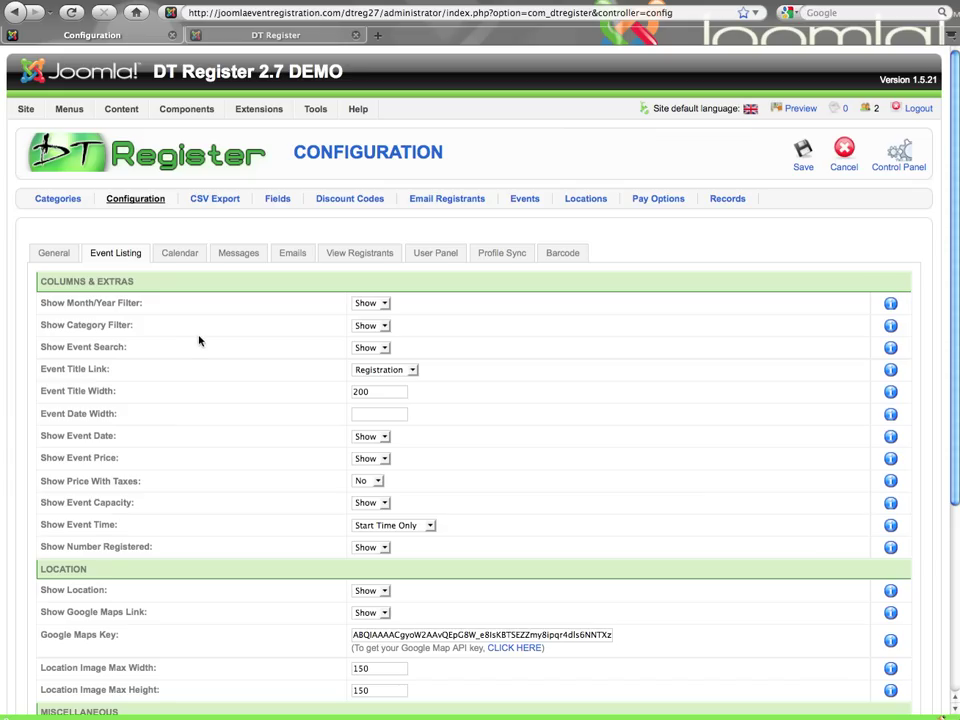
# - Open the DT Register configuration and examine the Event Listing settings and their help hints
pyautogui.click(185, 115)
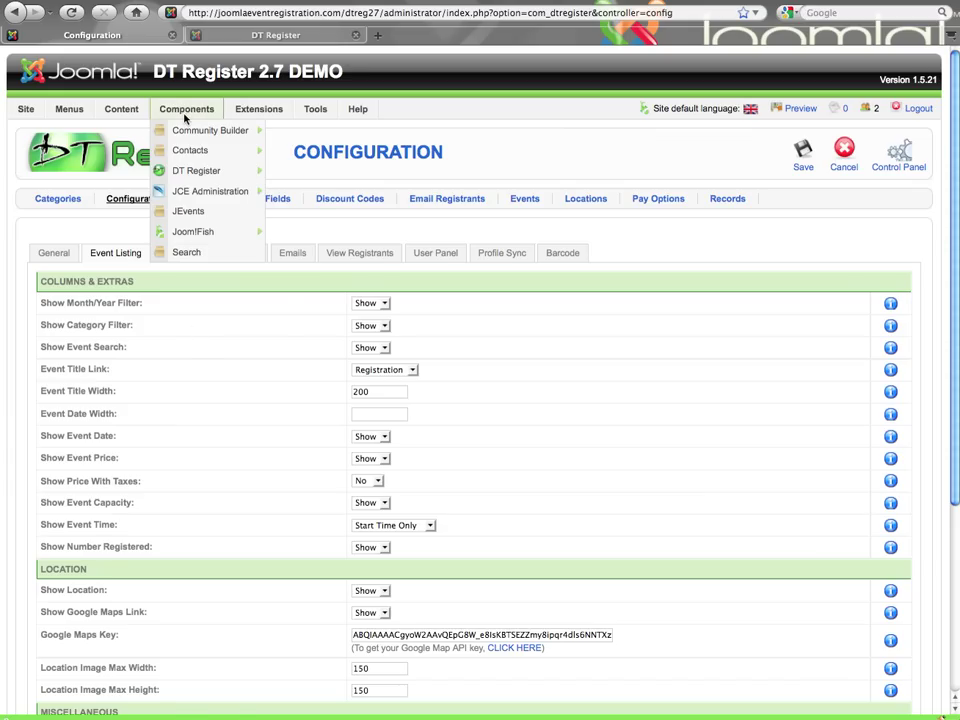
pyautogui.moveTo(196, 175)
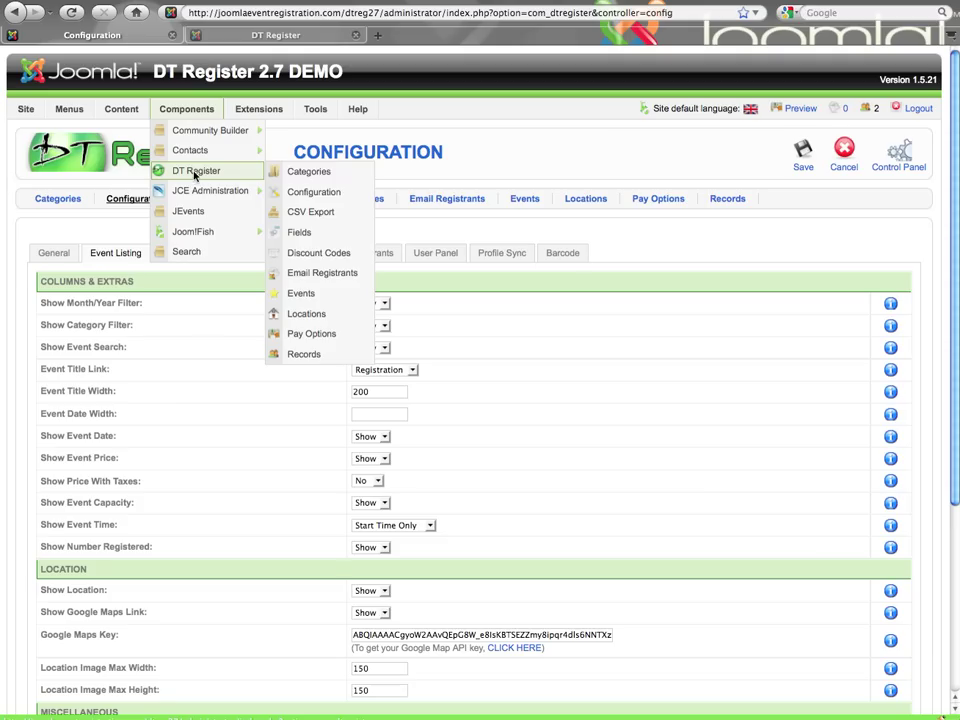
pyautogui.click(300, 192)
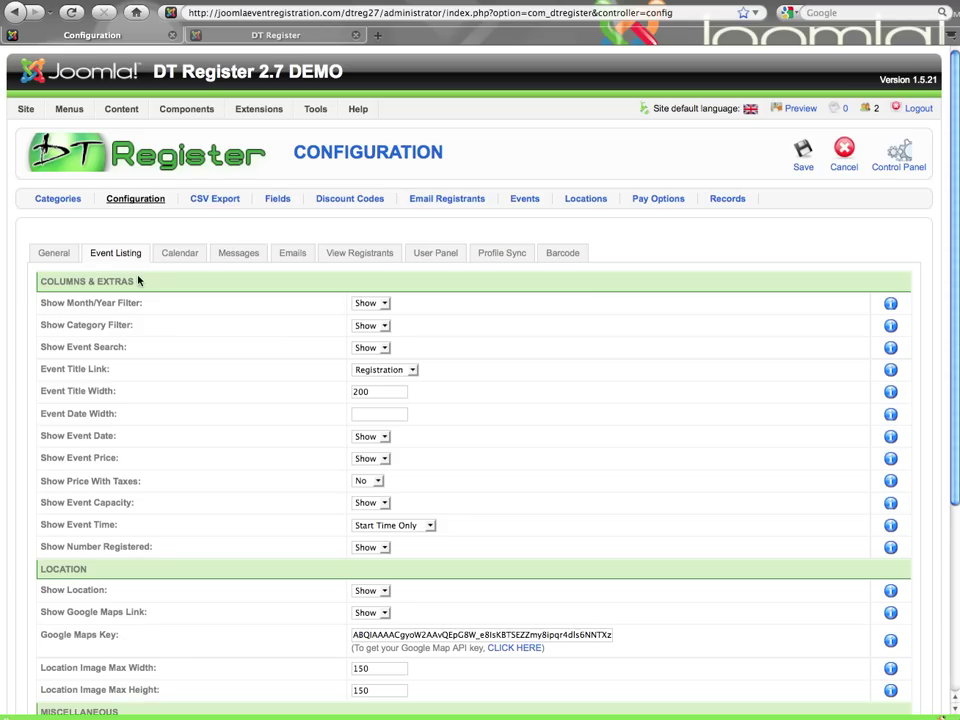
pyautogui.scroll(-3, 197, 321)
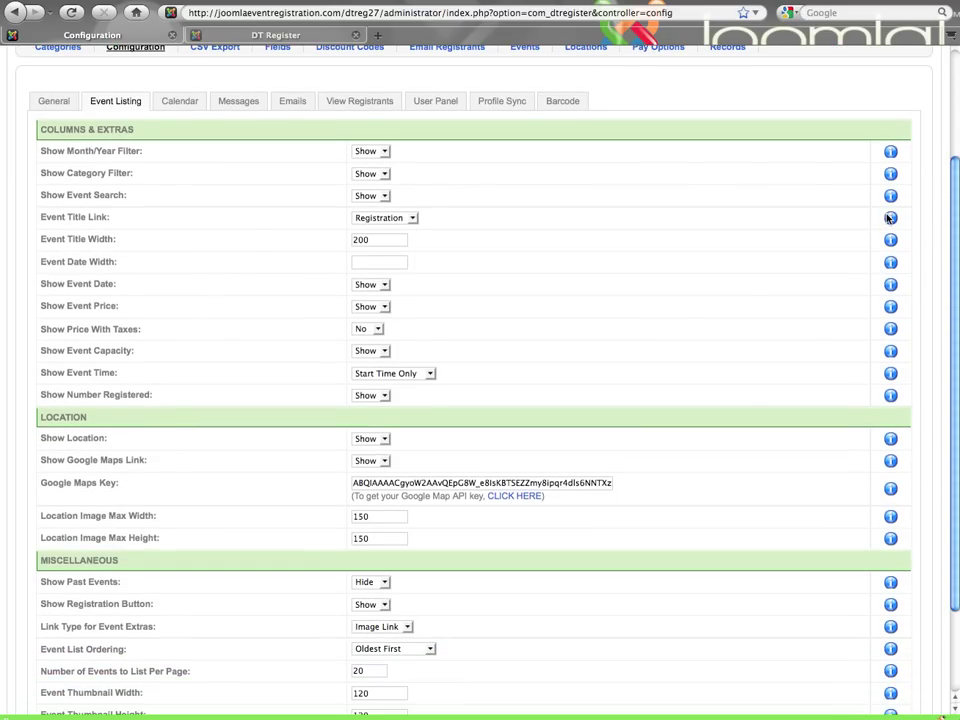
pyautogui.moveTo(891, 176)
# - Compare the public event list with the Columns & Extras settings in the configuration
pyautogui.click(182, 32)
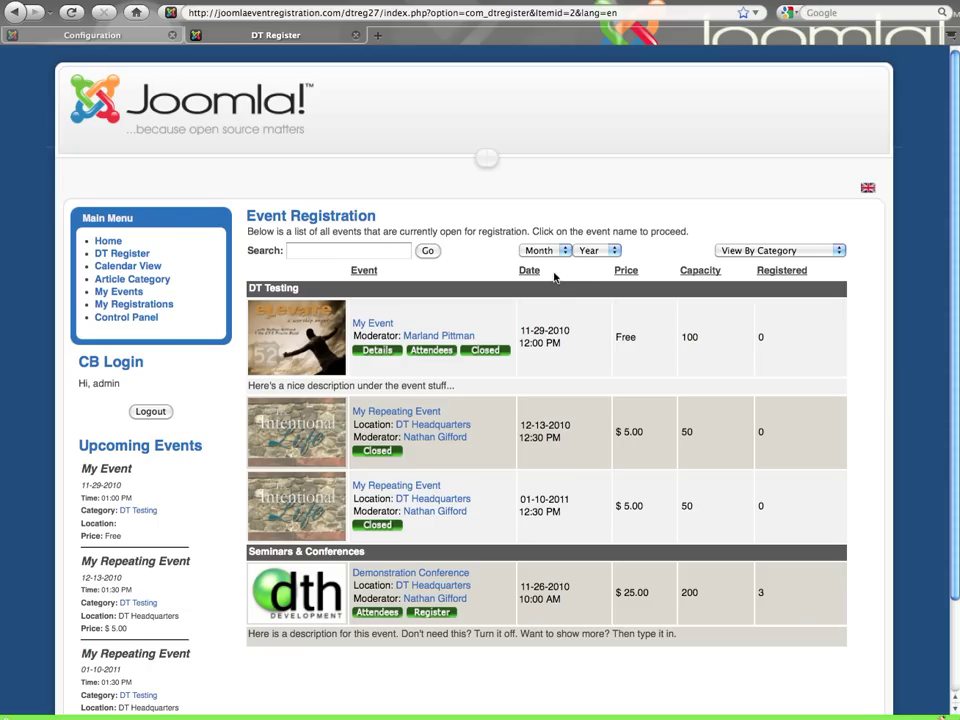
pyautogui.click(134, 36)
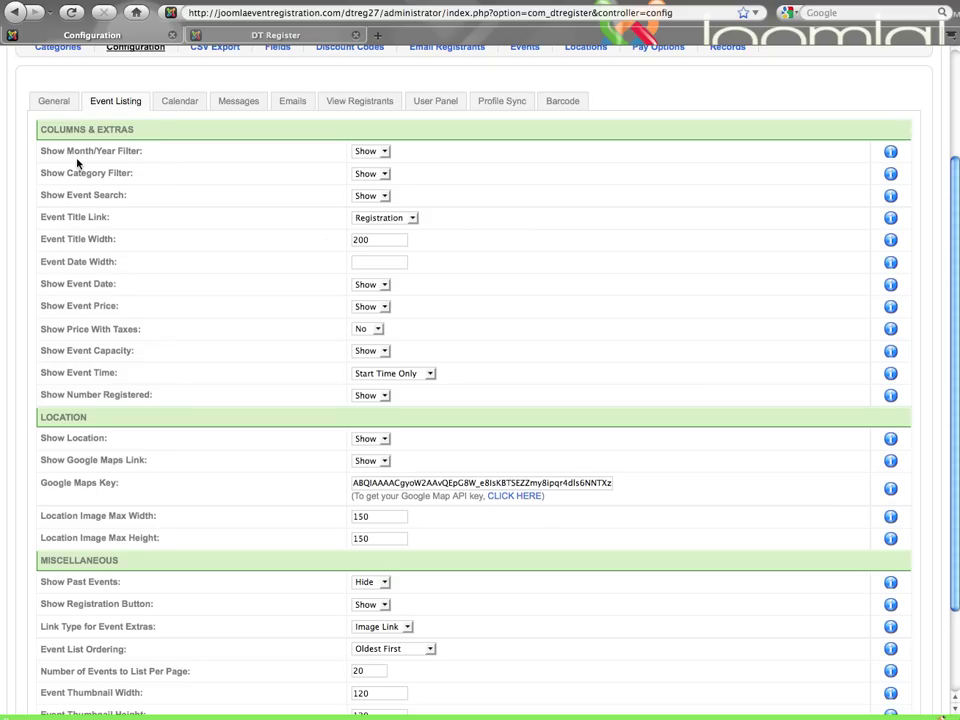
pyautogui.scroll(2, 77, 162)
pyautogui.scroll(-2, 77, 162)
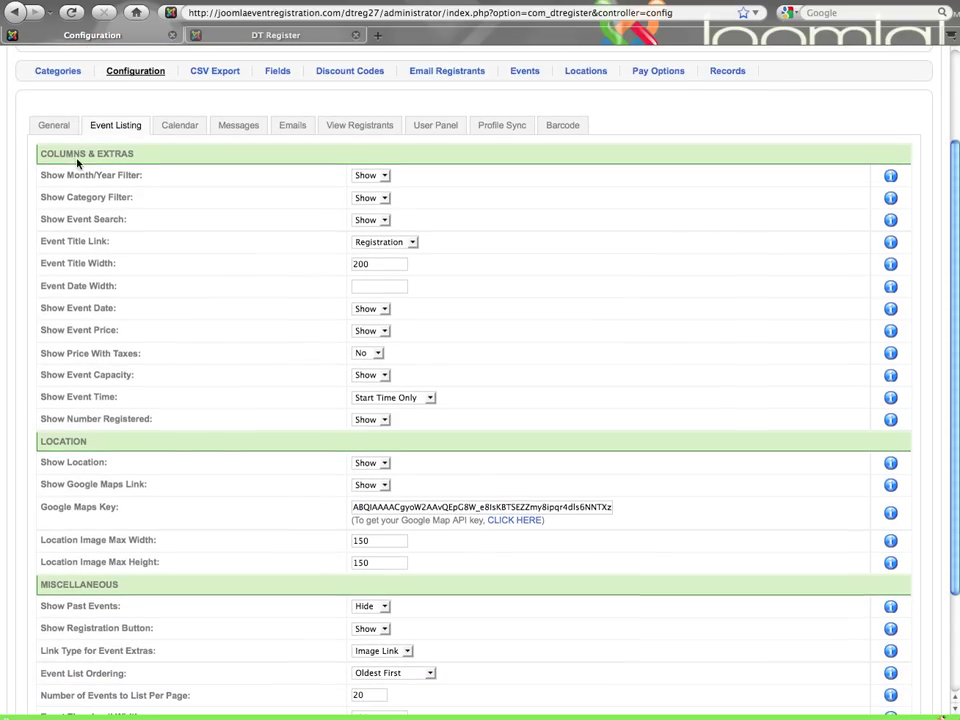
pyautogui.scroll(-1, 77, 162)
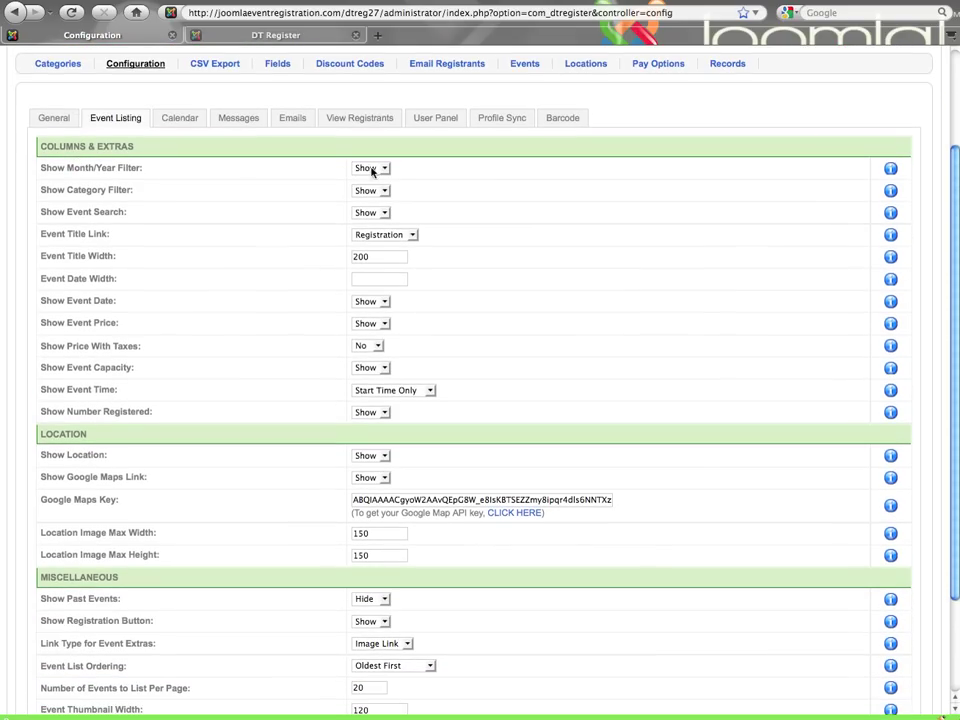
# - Inspect the month and year filters on the public event list and return to the configuration
pyautogui.click(230, 34)
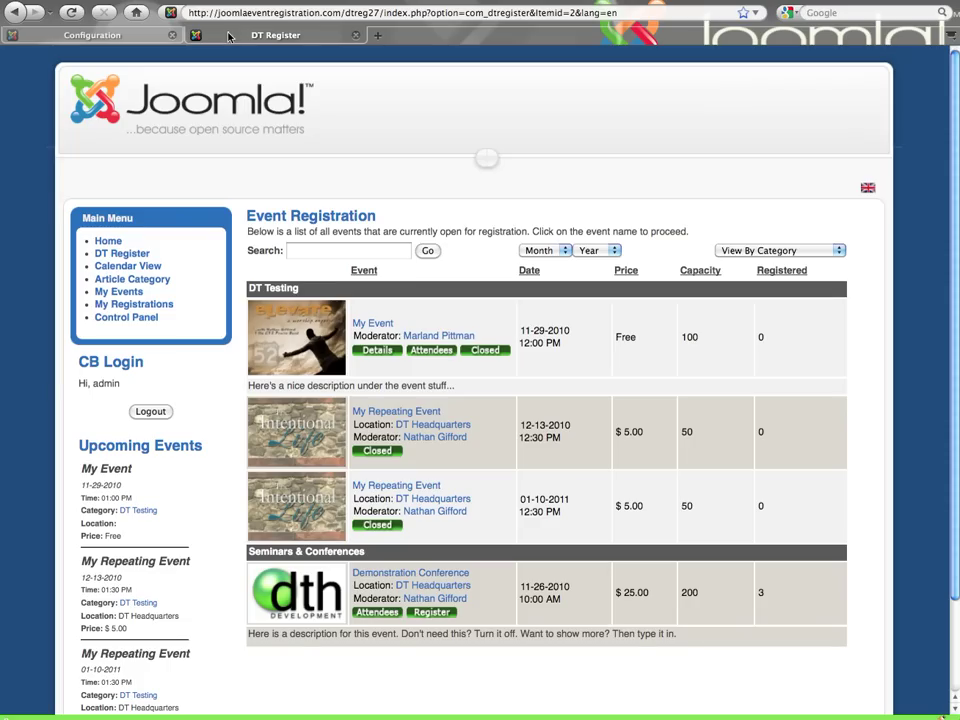
pyautogui.click(558, 251)
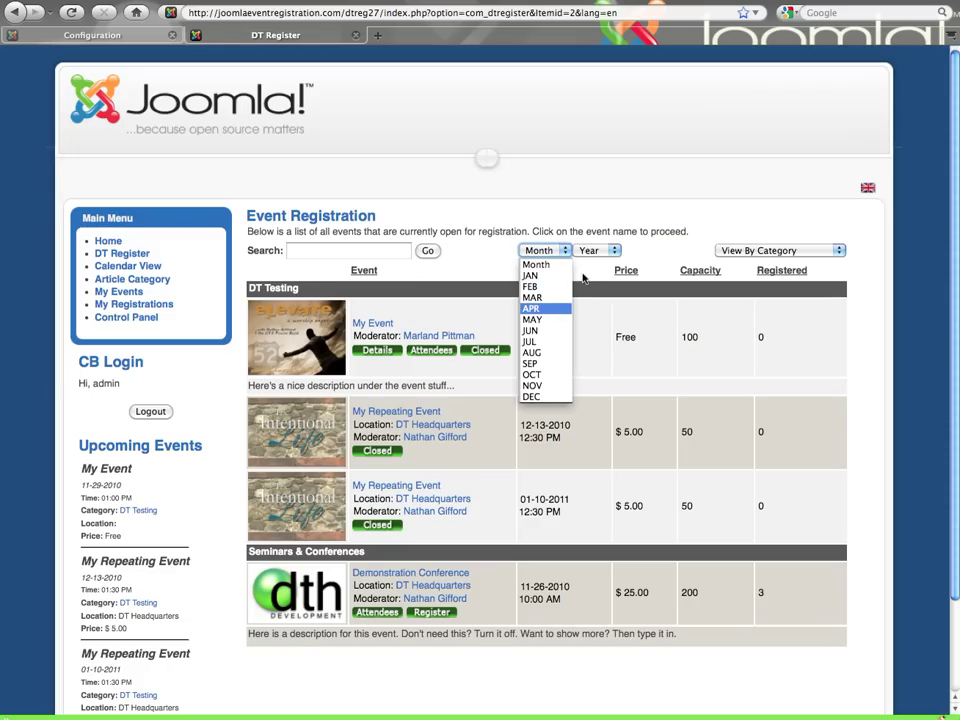
pyautogui.click(600, 252)
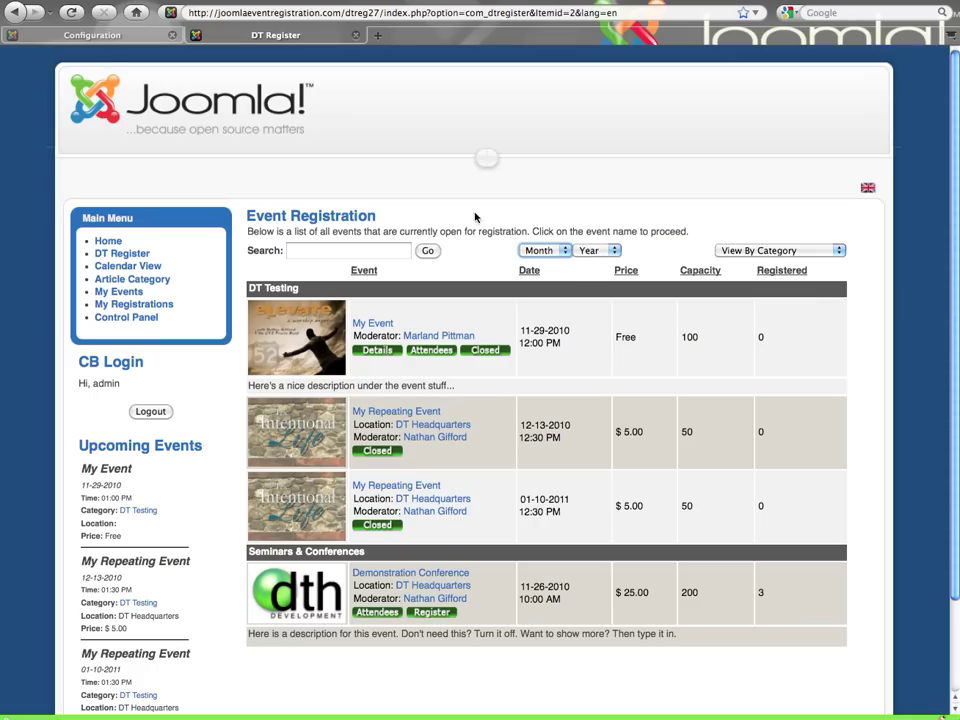
pyautogui.click(79, 35)
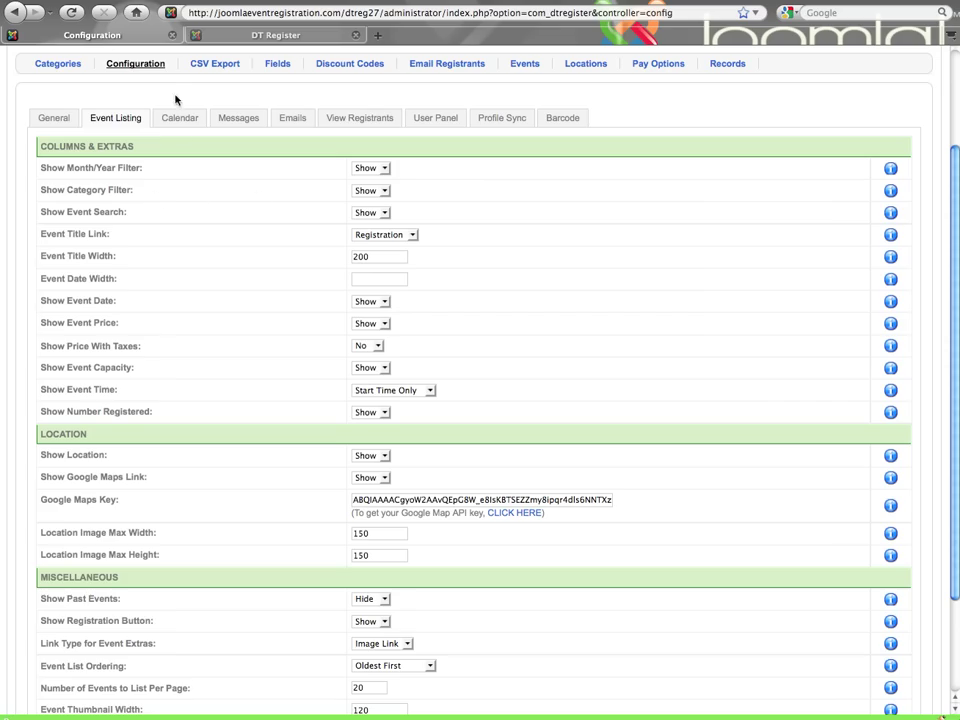
# - View the category filter's options on the public event list, leaving it on View By Category, and return to the configuration
pyautogui.click(224, 35)
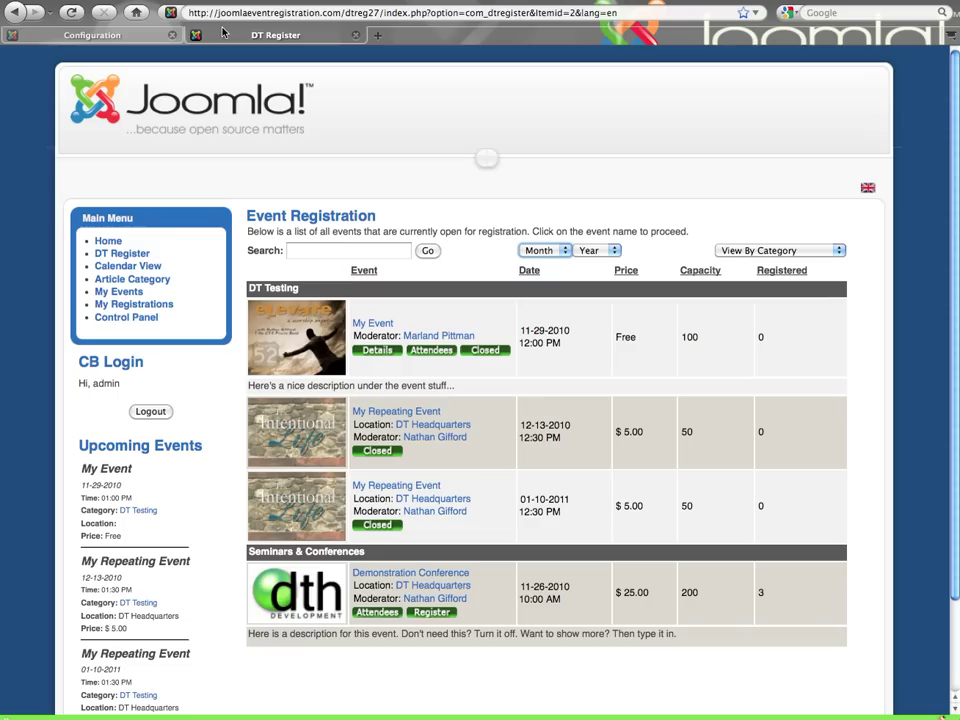
pyautogui.click(772, 252)
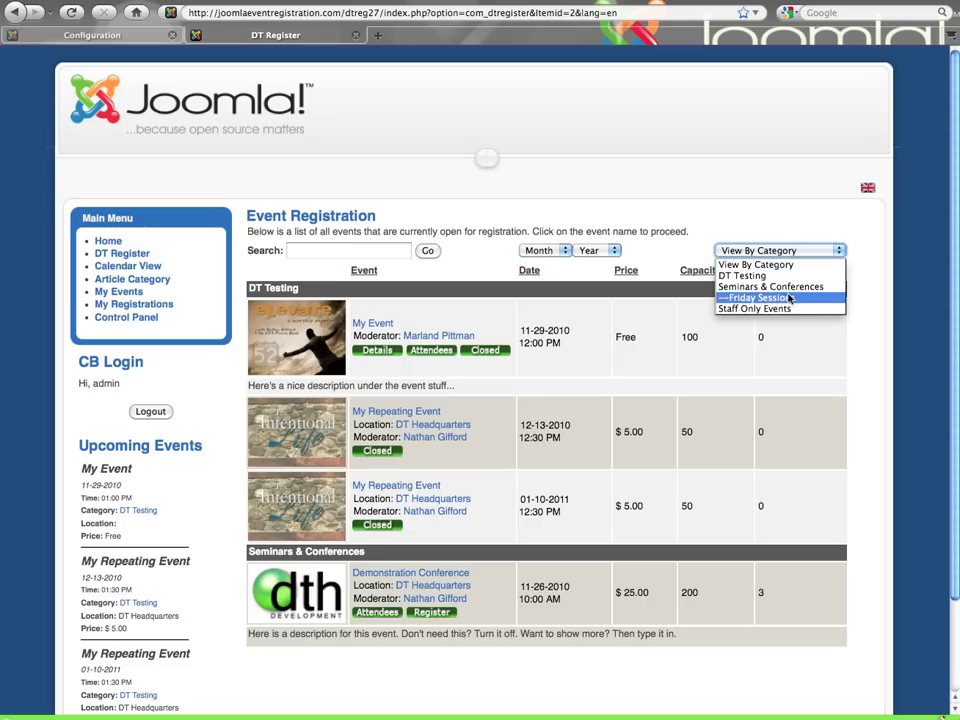
pyautogui.click(790, 264)
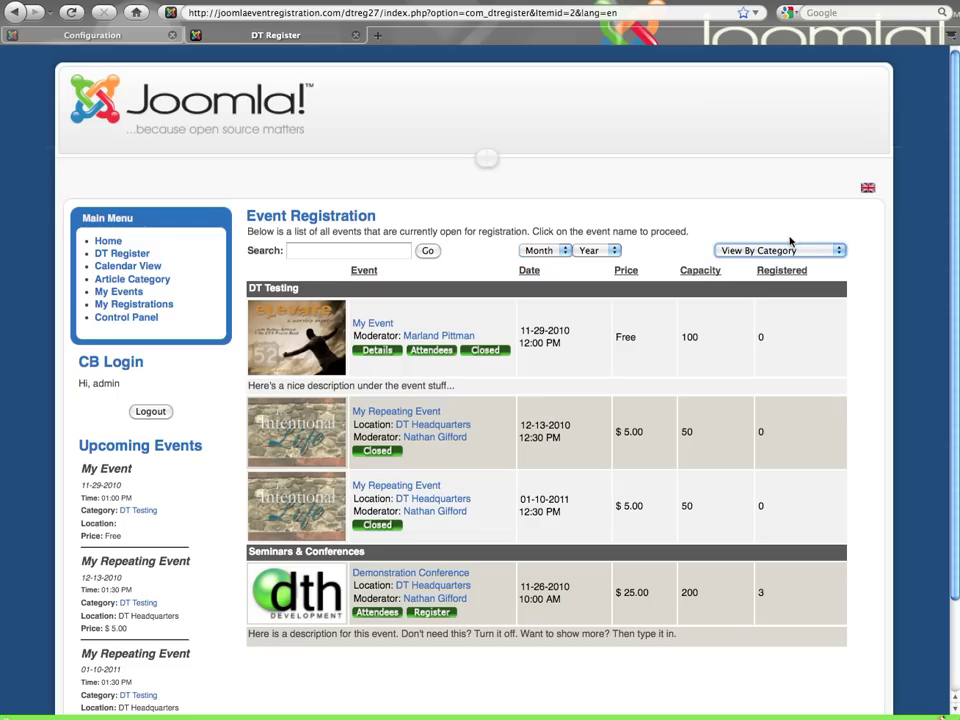
pyautogui.click(100, 34)
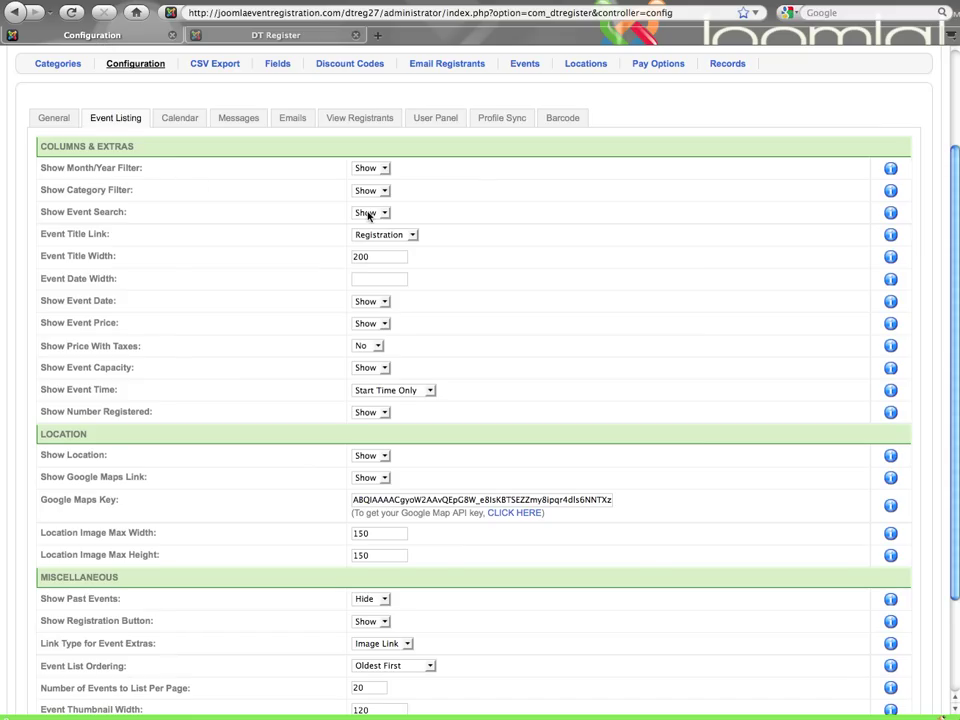
# - Inspect the event search field on the public event list and return to the configuration
pyautogui.click(258, 36)
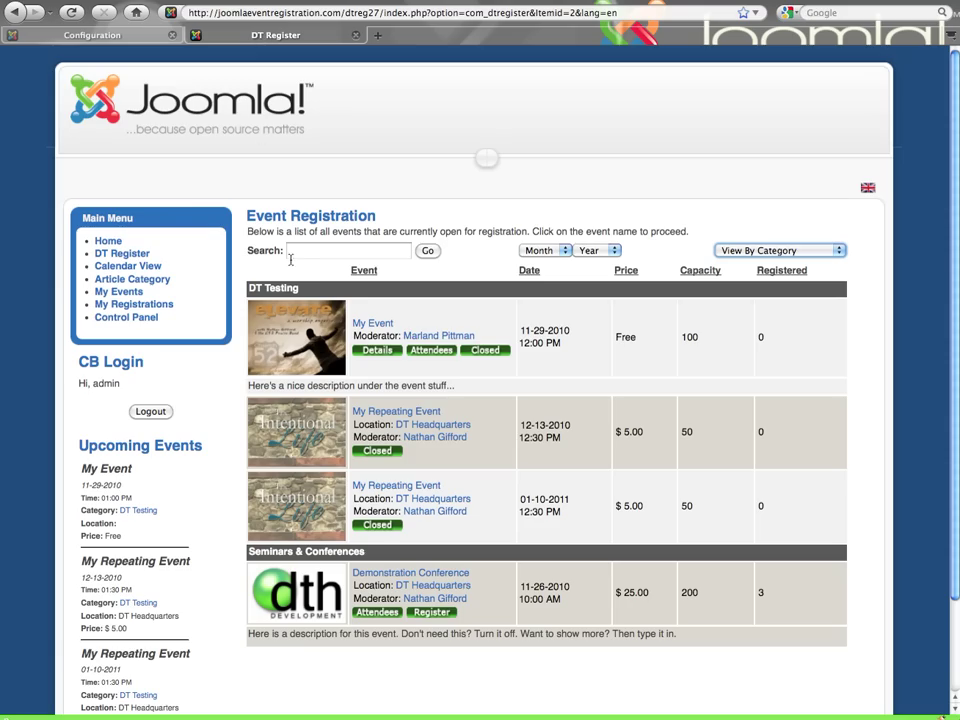
pyautogui.moveTo(246, 252); pyautogui.dragTo(329, 251)
pyautogui.click(329, 251)
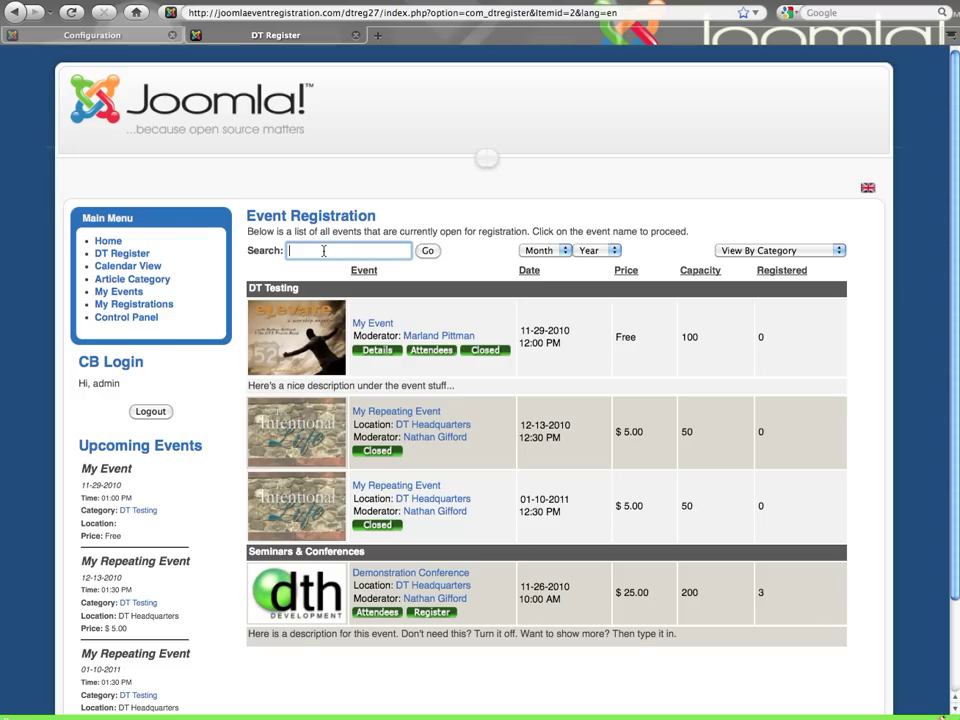
pyautogui.click(135, 38)
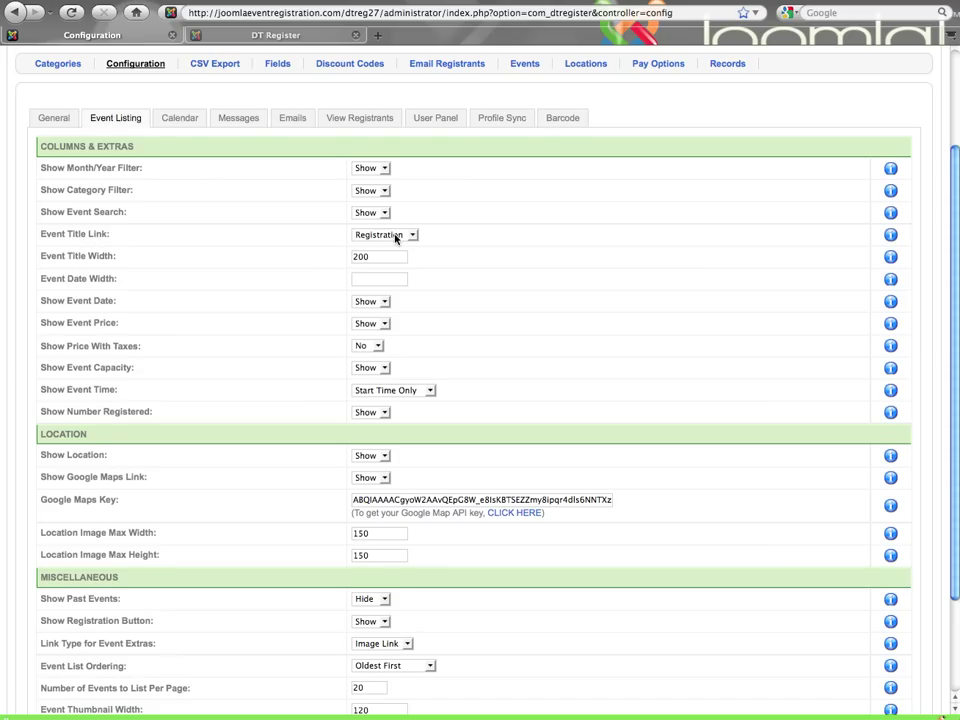
# - View the choices for Event Title Link in the configuration, keeping Registration selected
pyautogui.scroll(-1, 395, 238)
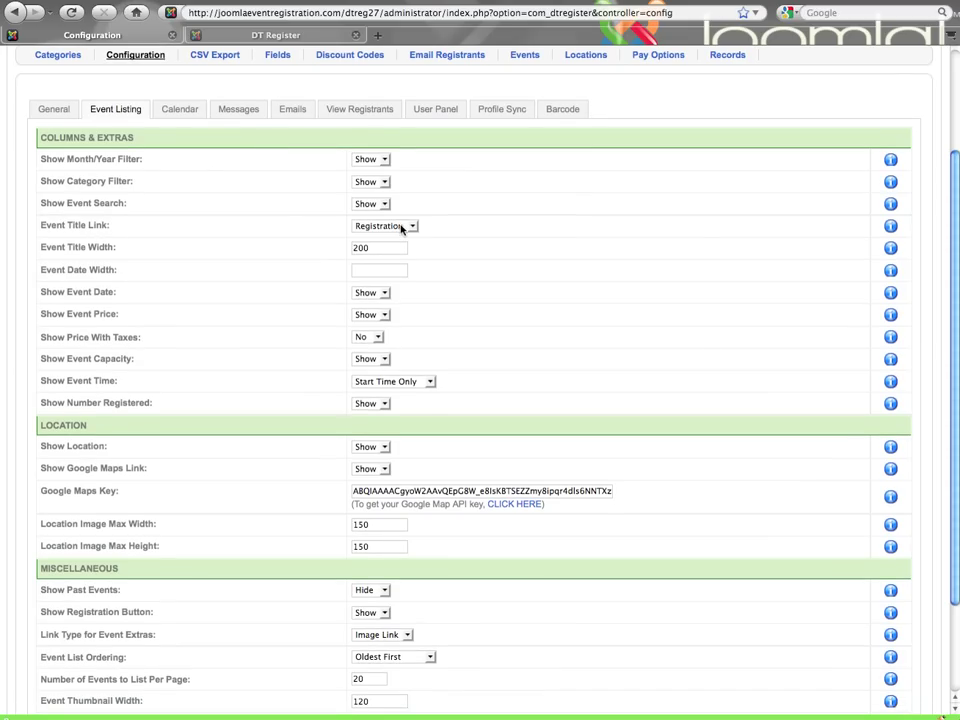
pyautogui.click(400, 227)
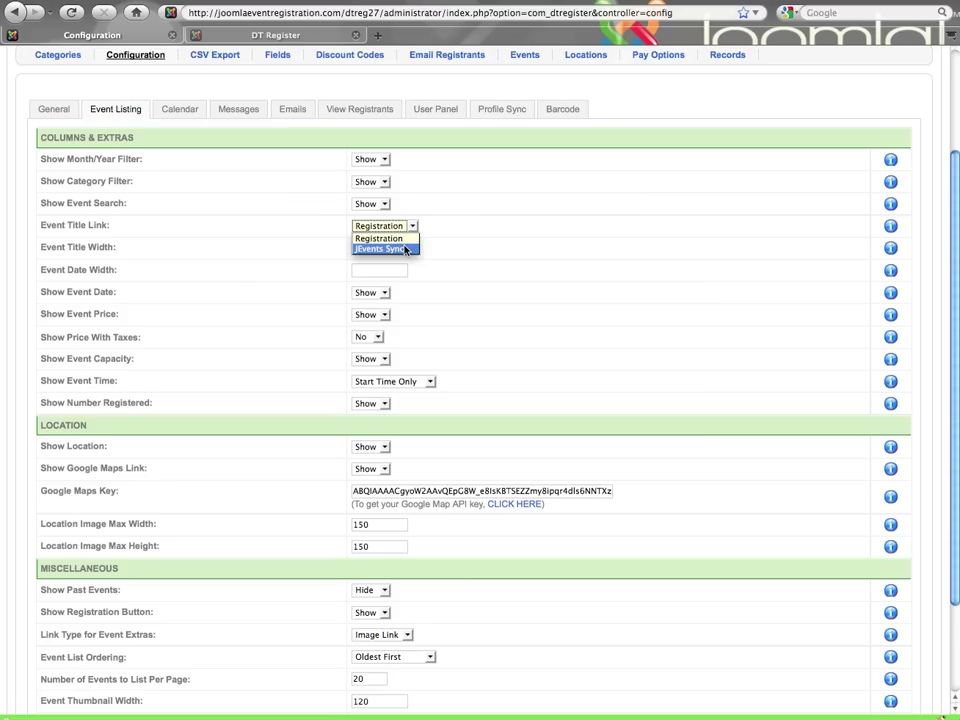
pyautogui.click(422, 240)
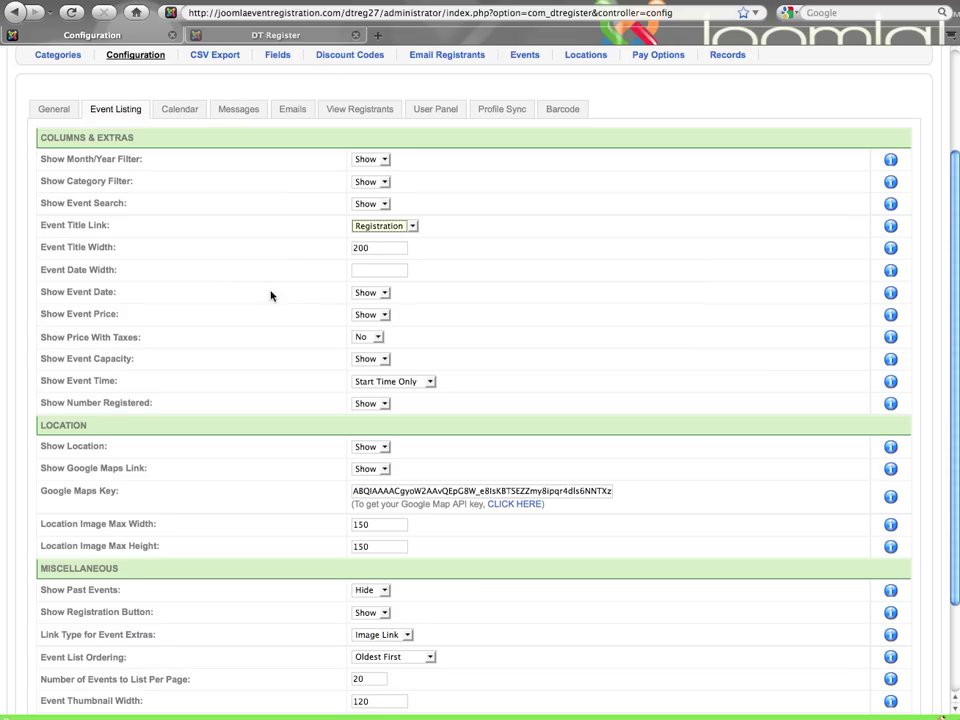
# - Examine the Event Date Width setting alongside the Date column of the public event list
pyautogui.moveTo(62, 271); pyautogui.dragTo(124, 279)
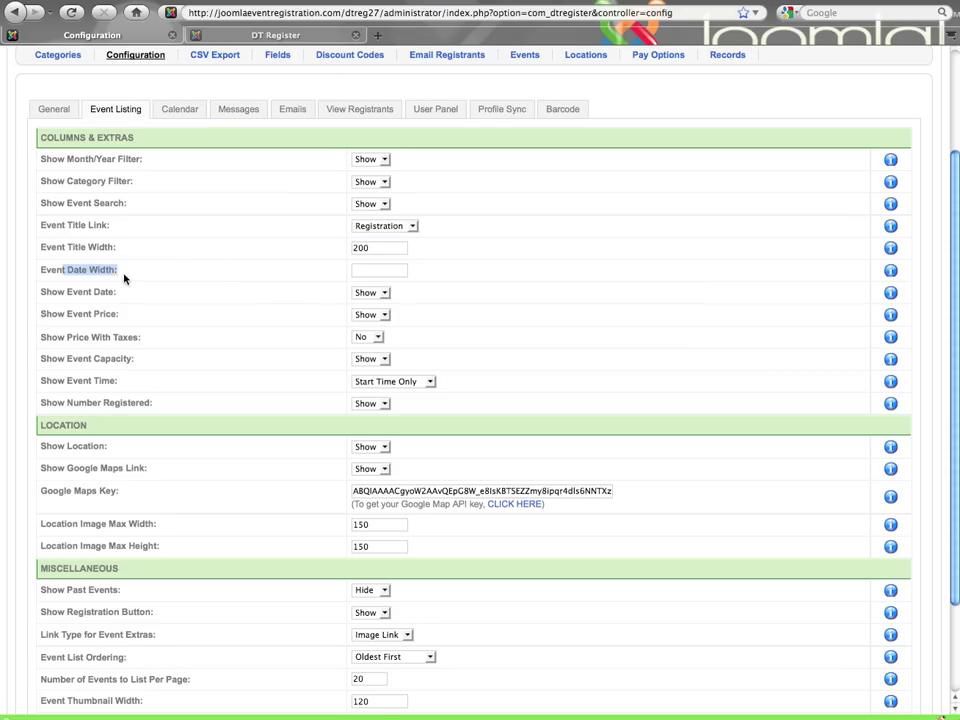
pyautogui.click(240, 36)
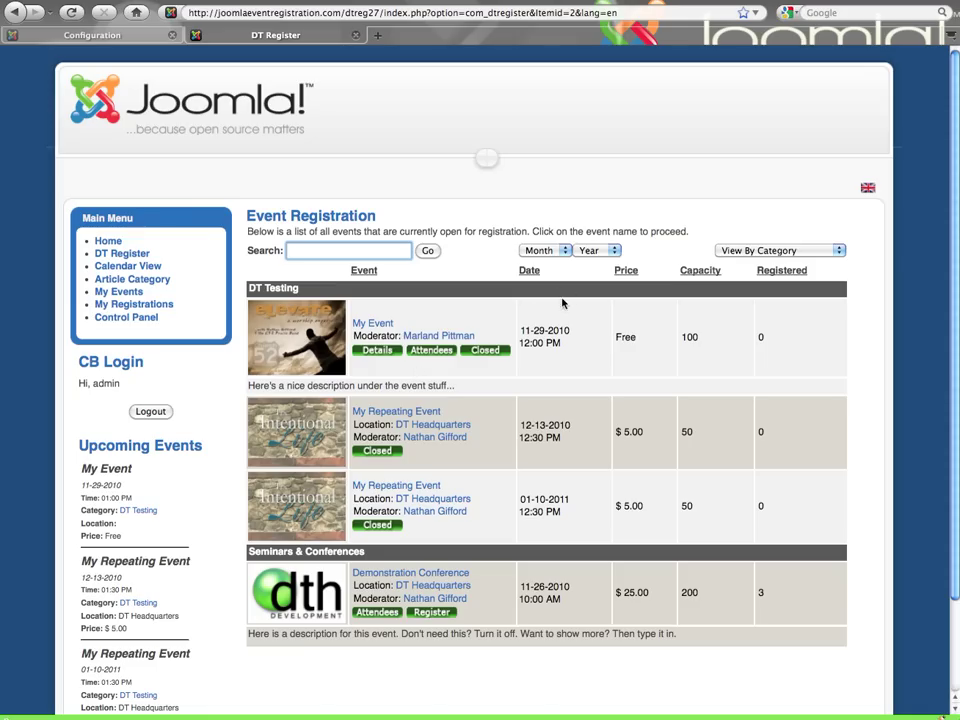
pyautogui.click(72, 37)
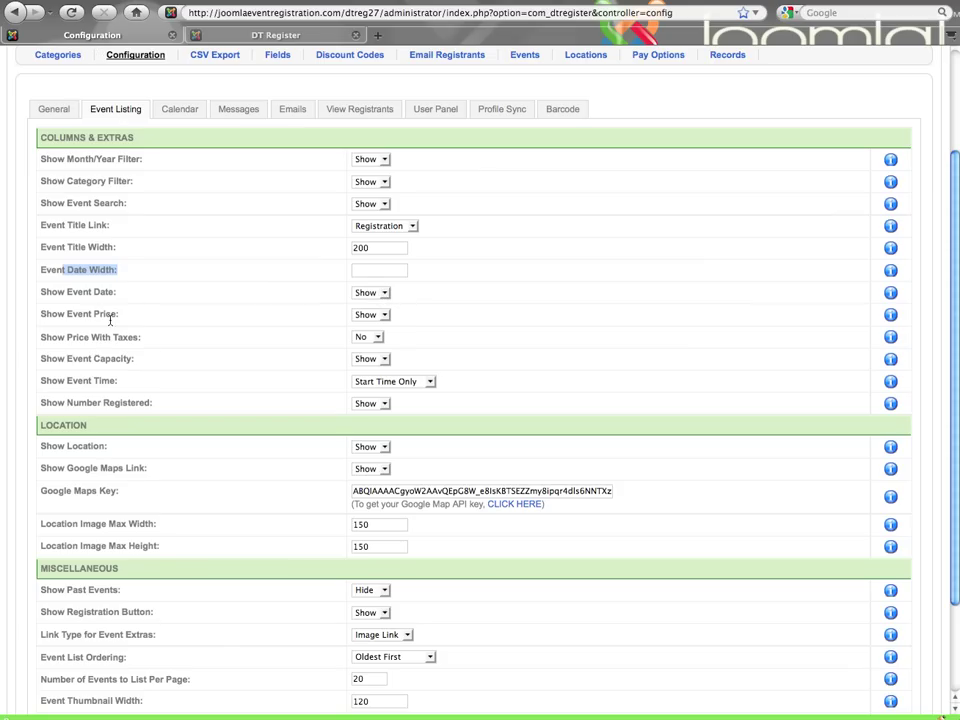
# - View the Show Price With Taxes choices, keeping No, and check the Price column on the public event list
pyautogui.click(377, 340)
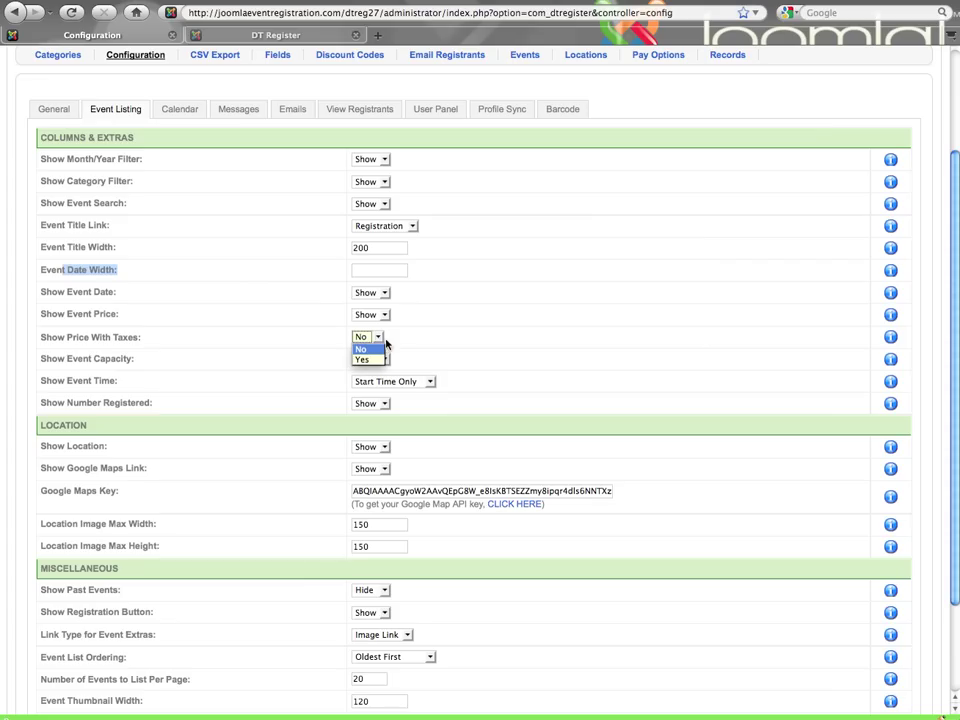
pyautogui.click(386, 343)
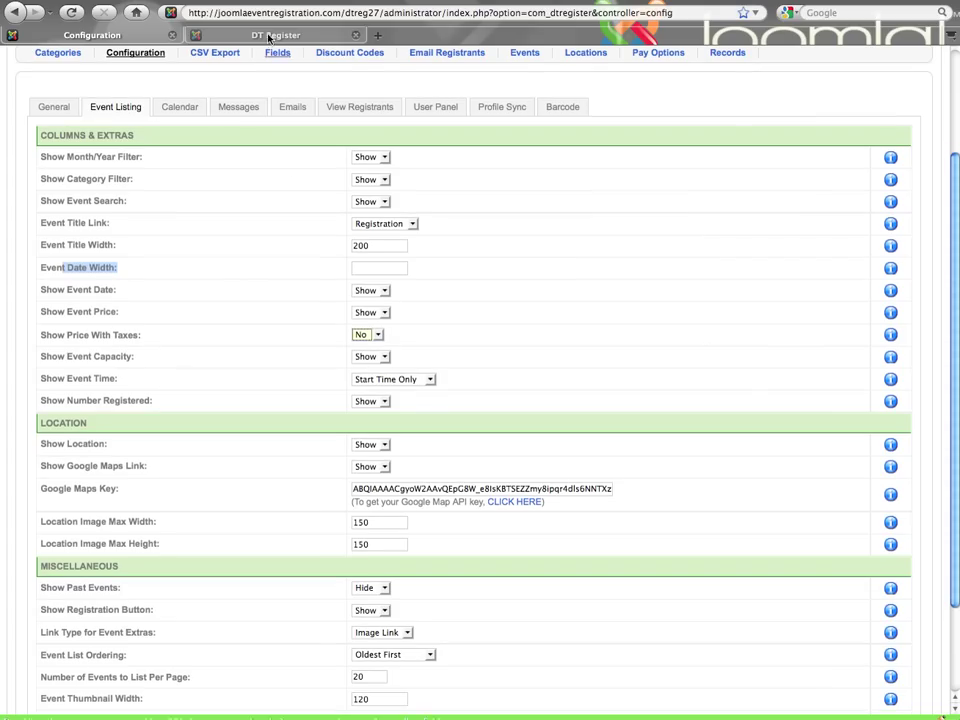
pyautogui.click(263, 33)
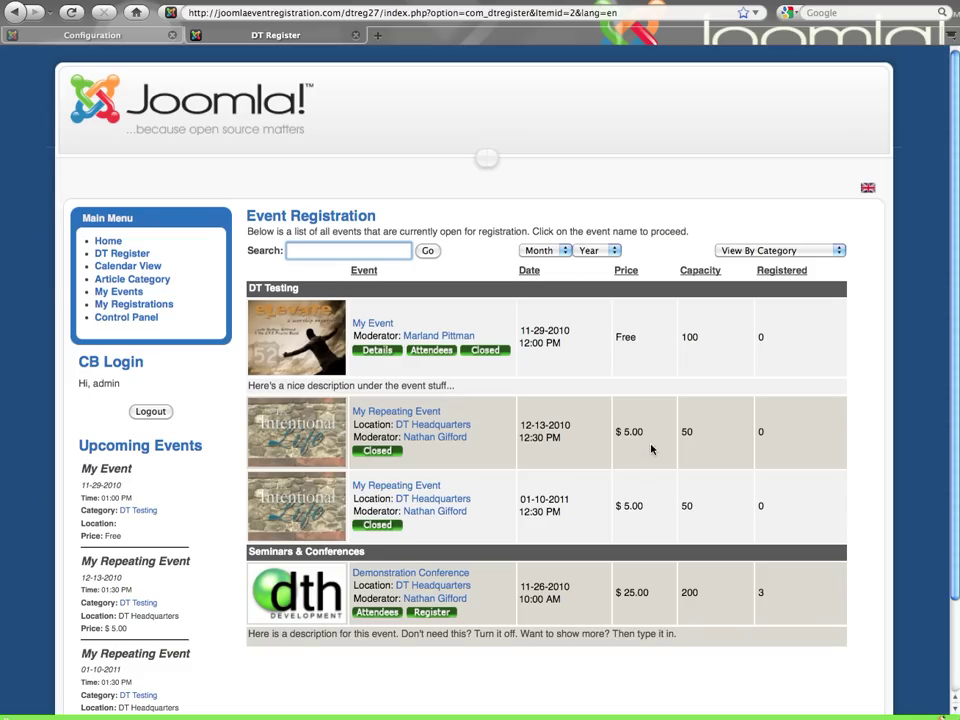
pyautogui.click(112, 37)
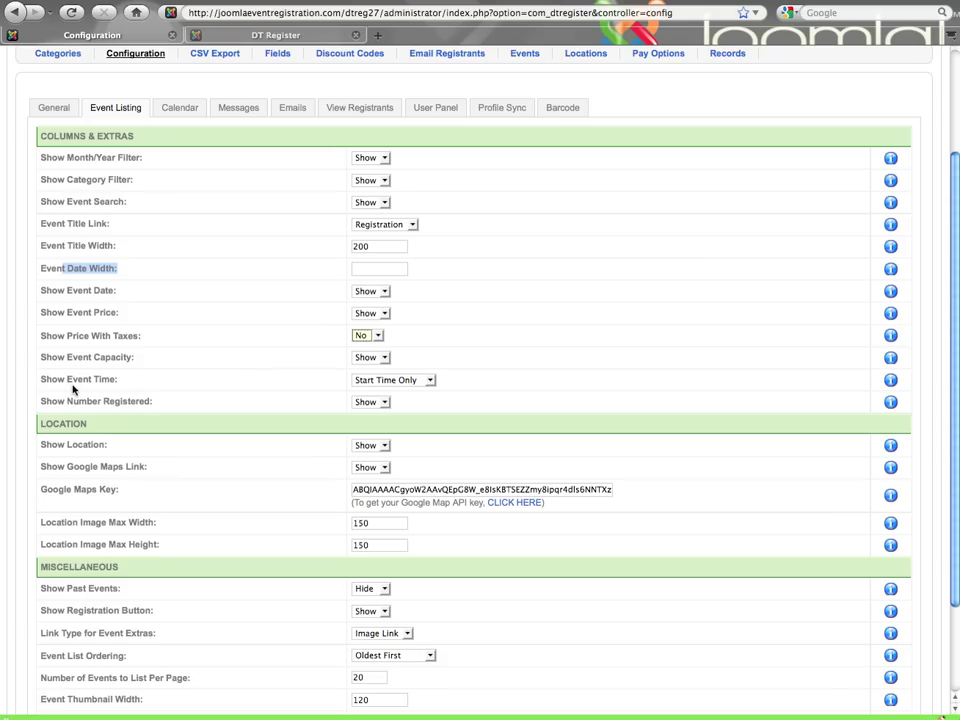
# - View the display choices for Show Event Time, keeping Start Time Only selected
pyautogui.click(411, 385)
pyautogui.click(411, 385)
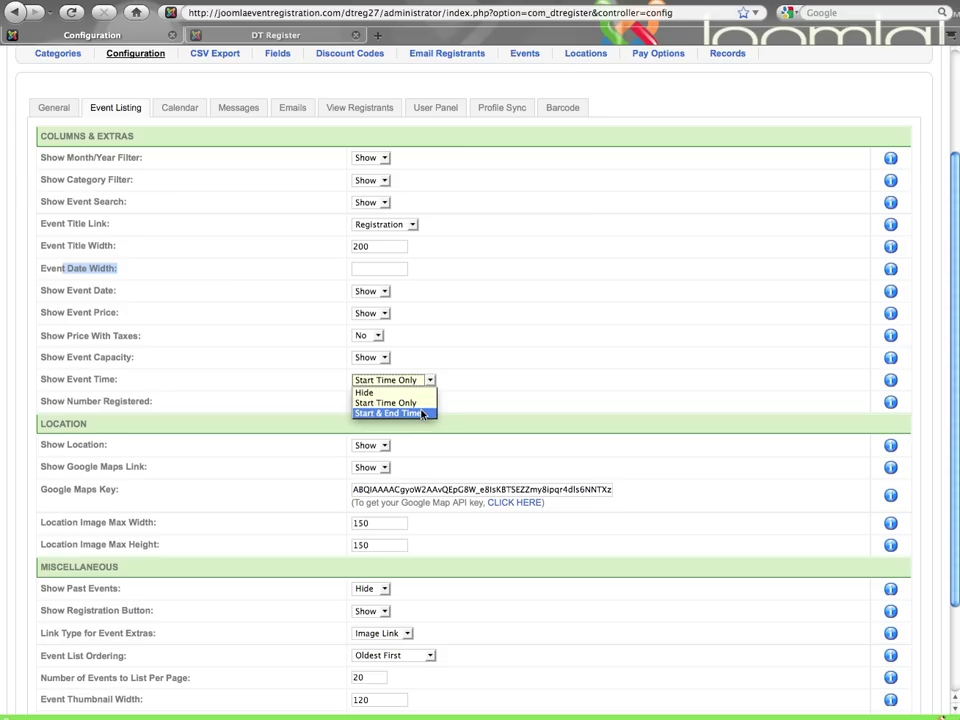
pyautogui.click(442, 413)
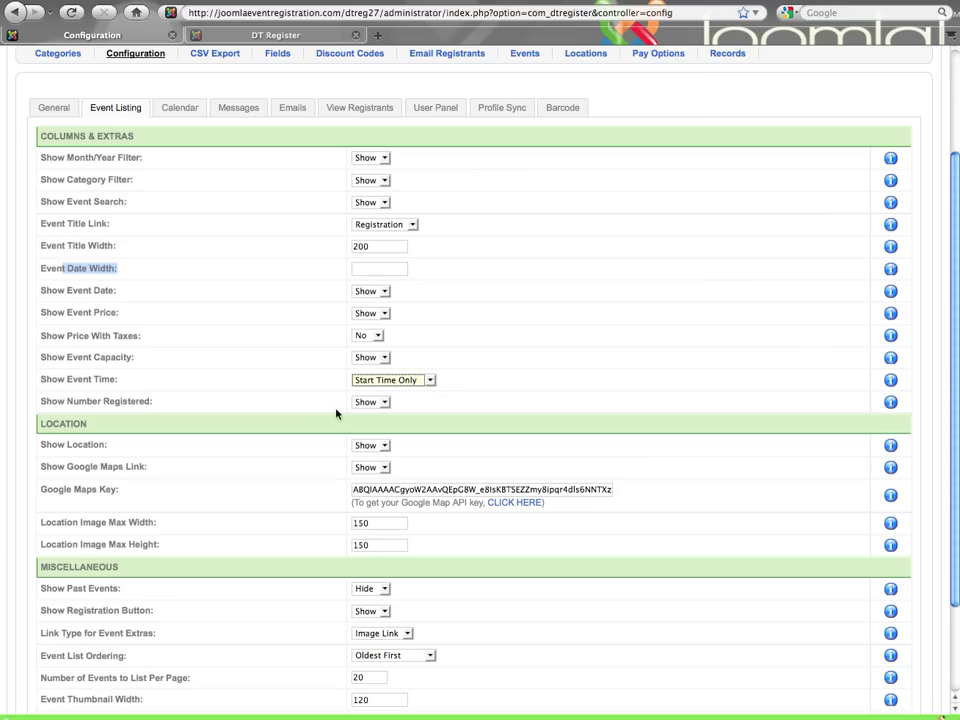
# - Check the Registered column on the public event list and examine the Location settings in the configuration
pyautogui.click(185, 34)
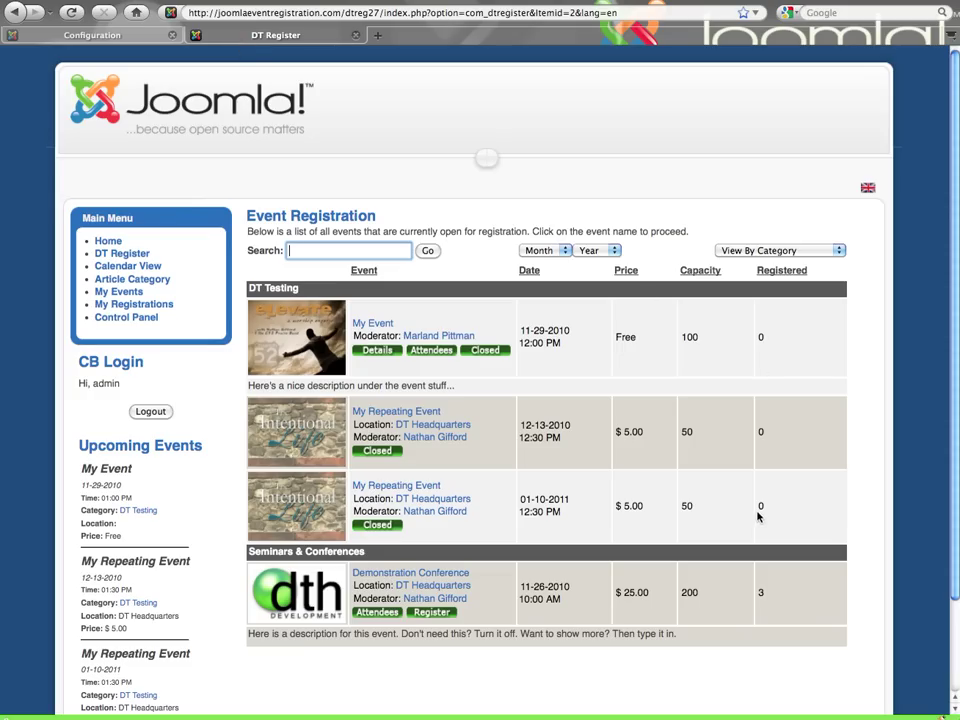
pyautogui.click(100, 35)
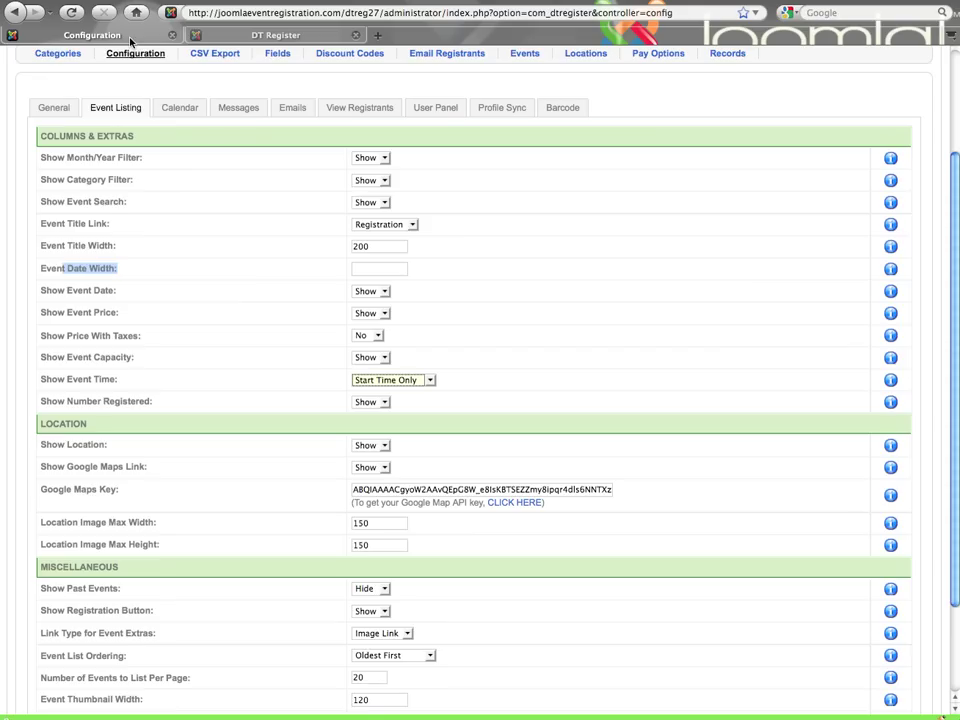
pyautogui.scroll(-3, 342, 298)
pyautogui.scroll(2, 342, 298)
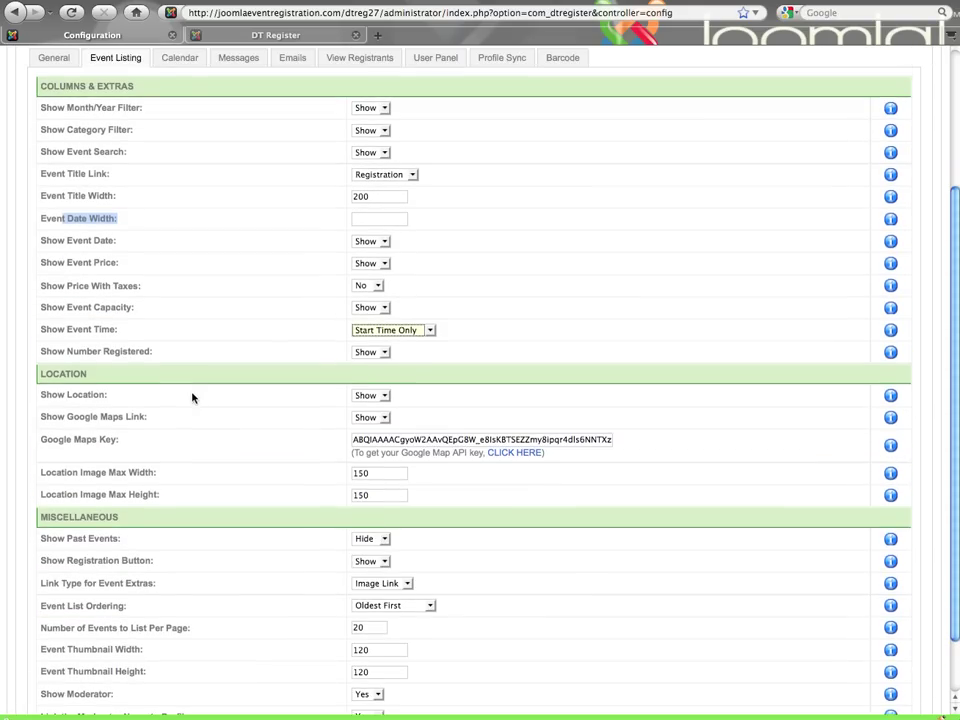
pyautogui.scroll(-2, 193, 397)
pyautogui.scroll(2, 81, 334)
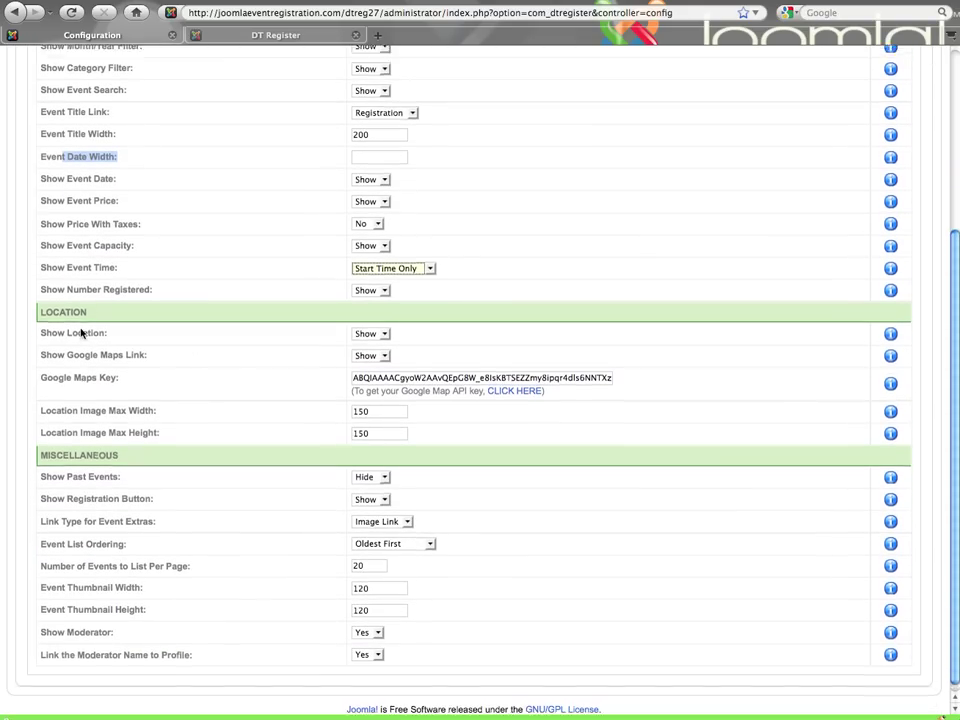
# - Review the Location settings, view the DT Headquarters location details and map from the public event list, and close them
pyautogui.scroll(-1, 84, 334)
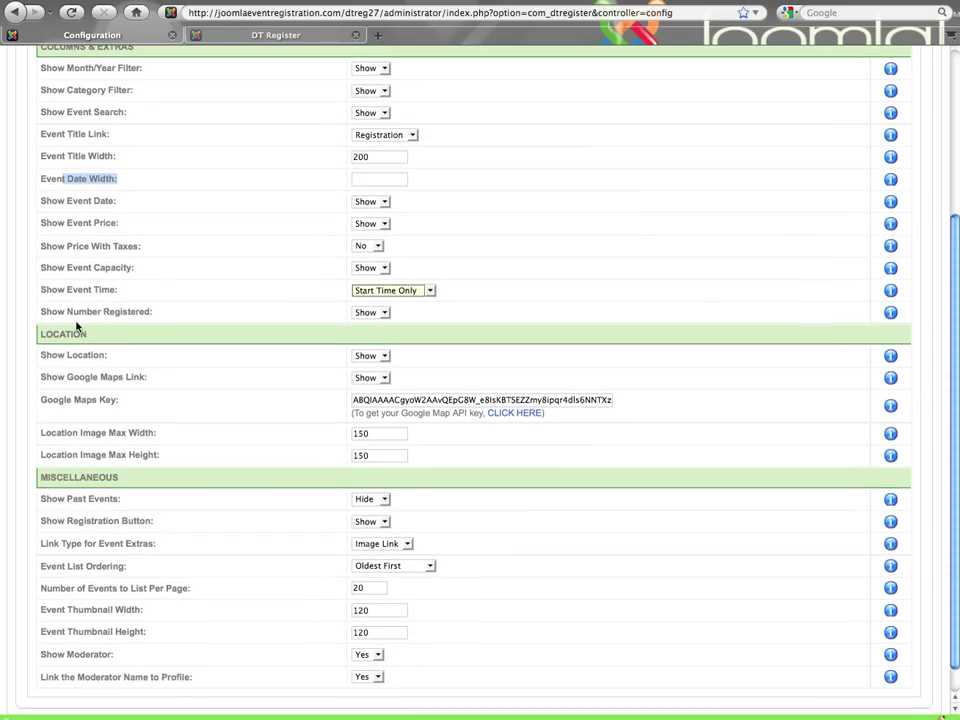
pyautogui.scroll(5, 80, 320)
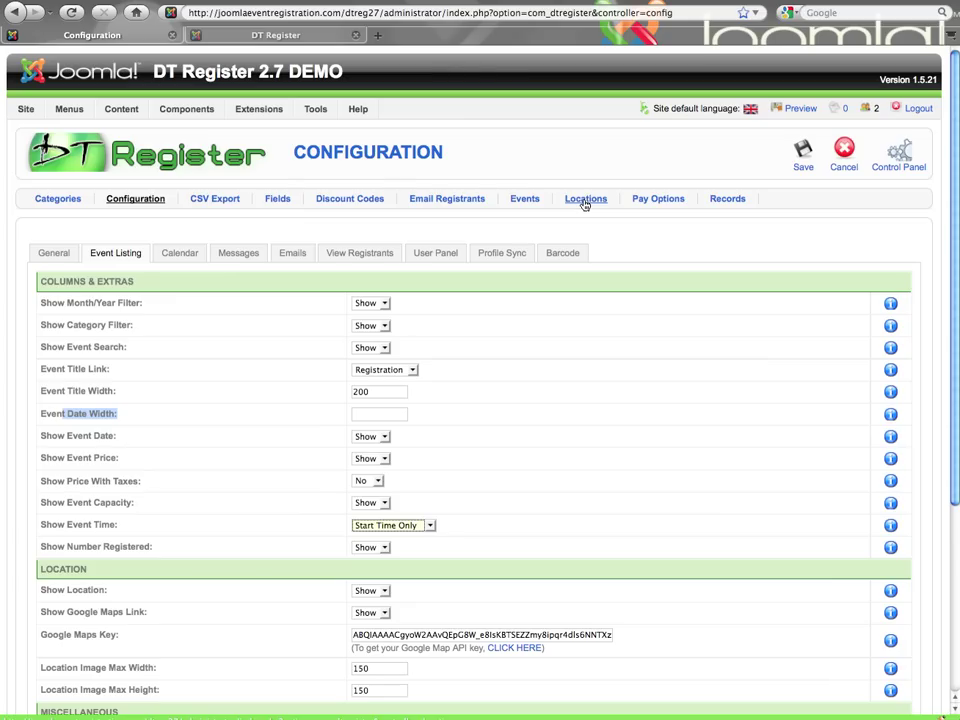
pyautogui.scroll(-5, 516, 334)
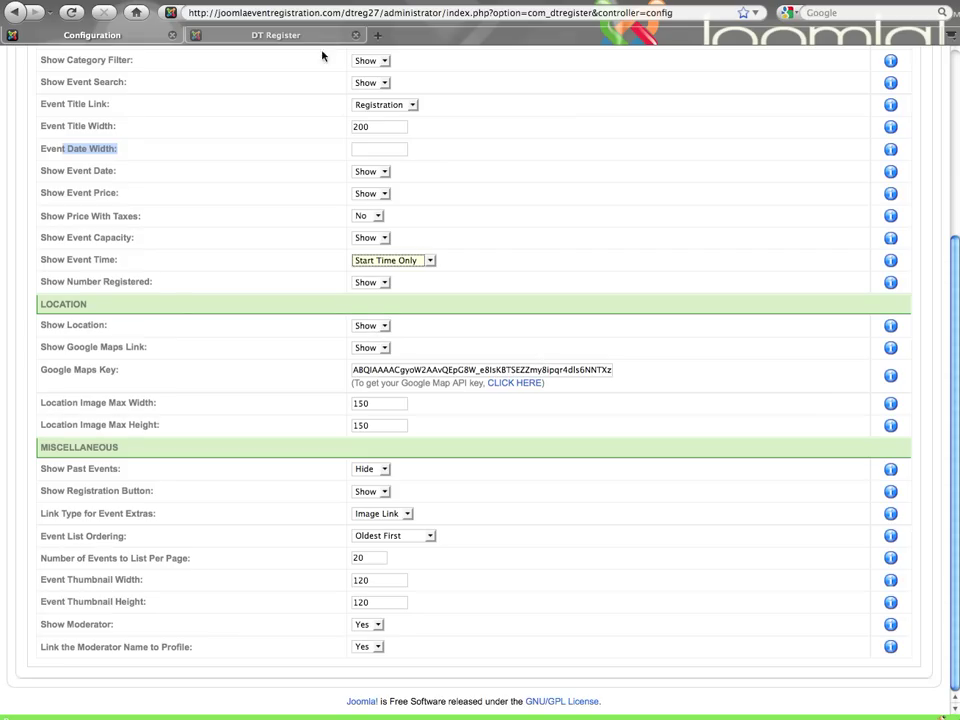
pyautogui.click(290, 40)
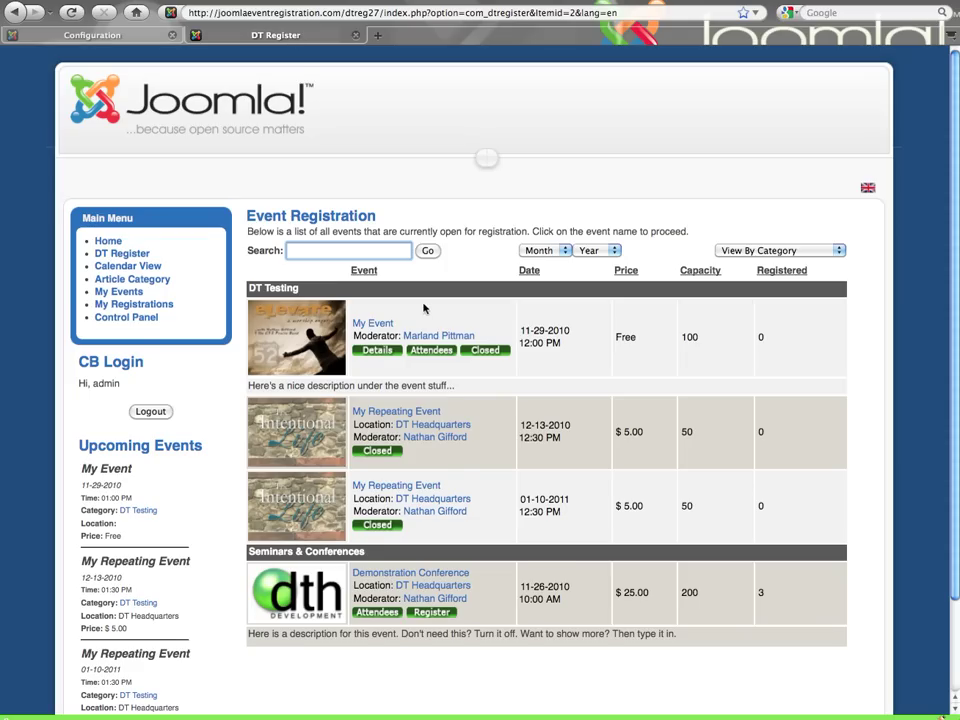
pyautogui.scroll(-1, 440, 390)
pyautogui.click(357, 417)
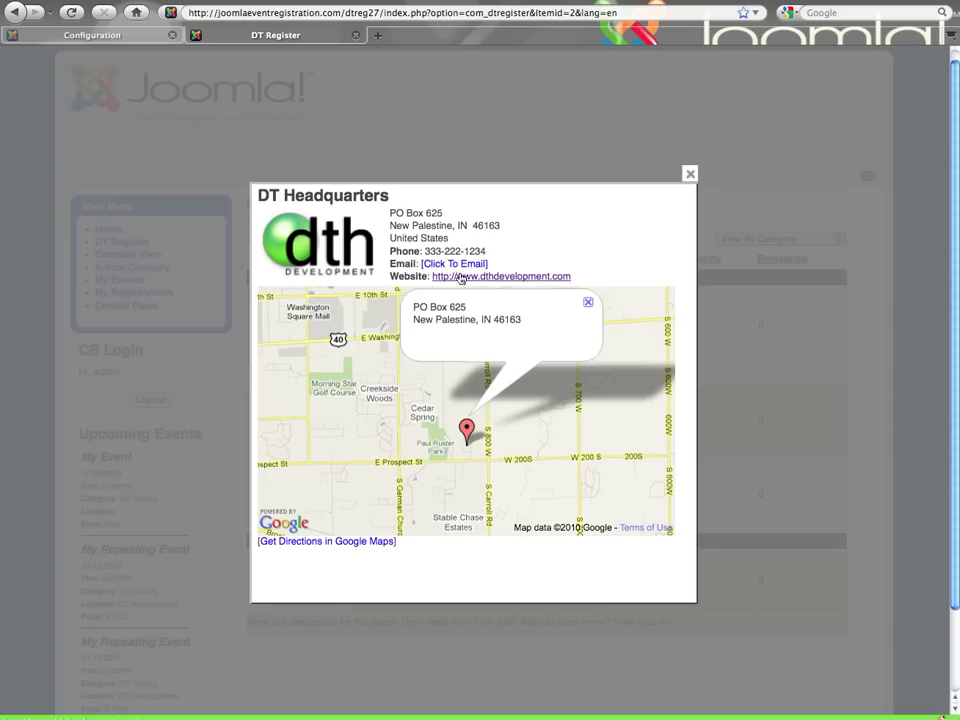
pyautogui.scroll(-3, 549, 368)
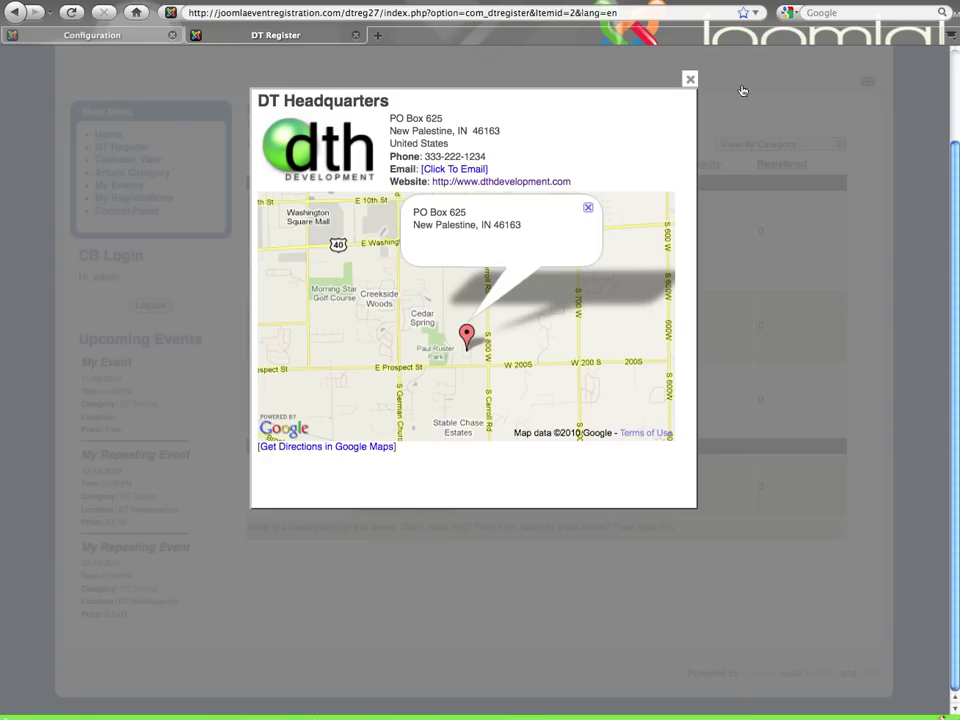
pyautogui.click(690, 80)
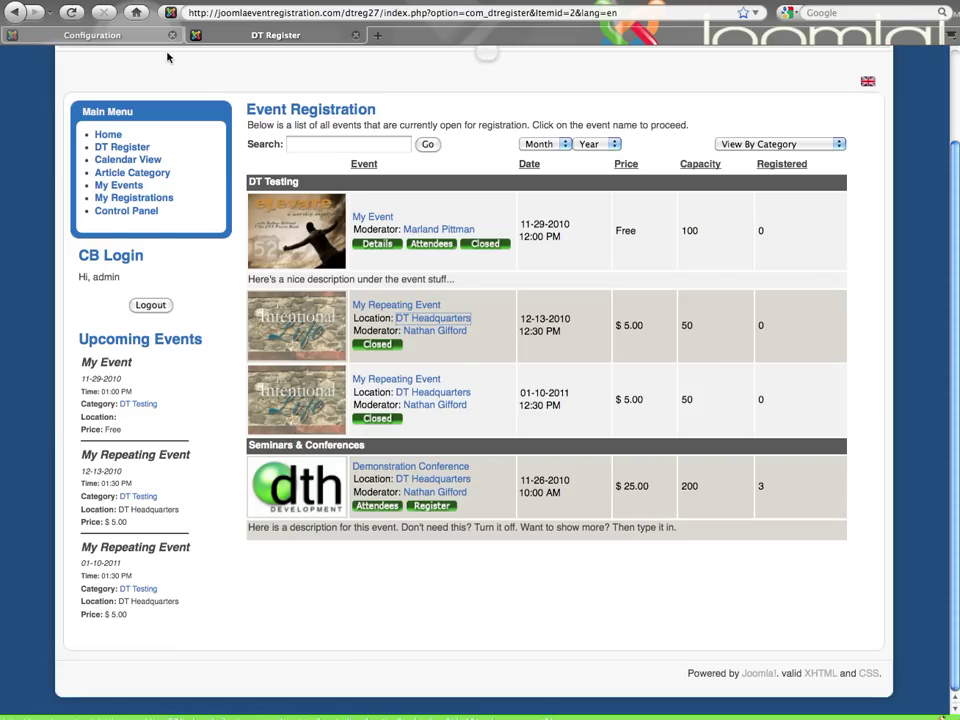
# - View the Show Google Maps Link choices in the configuration, keeping Show selected
pyautogui.click(135, 36)
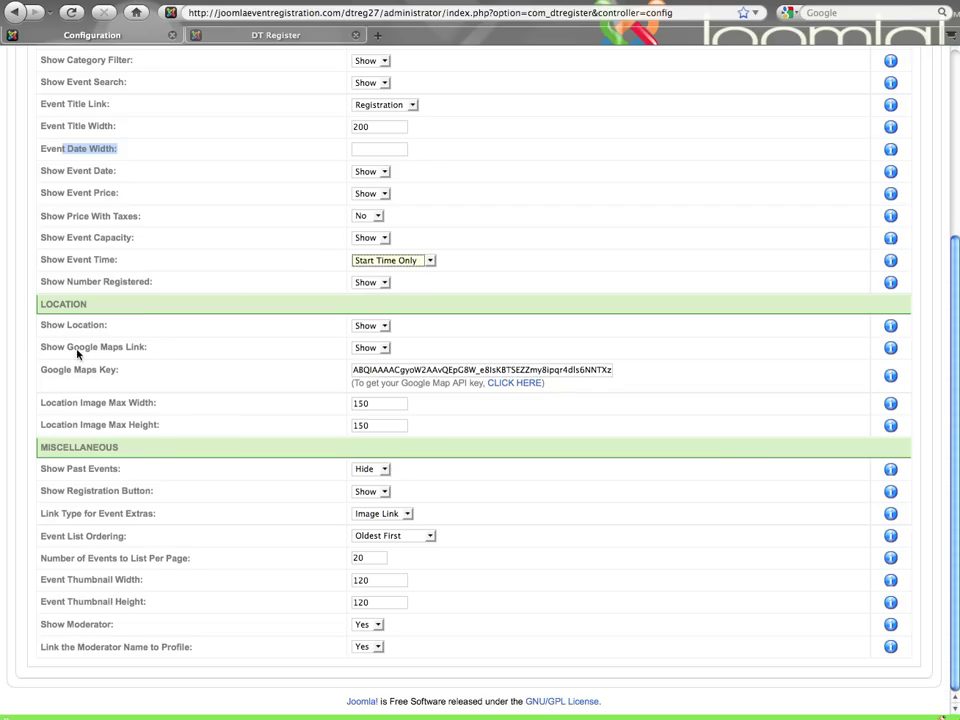
pyautogui.click(42, 349)
pyautogui.moveTo(42, 349); pyautogui.dragTo(156, 358)
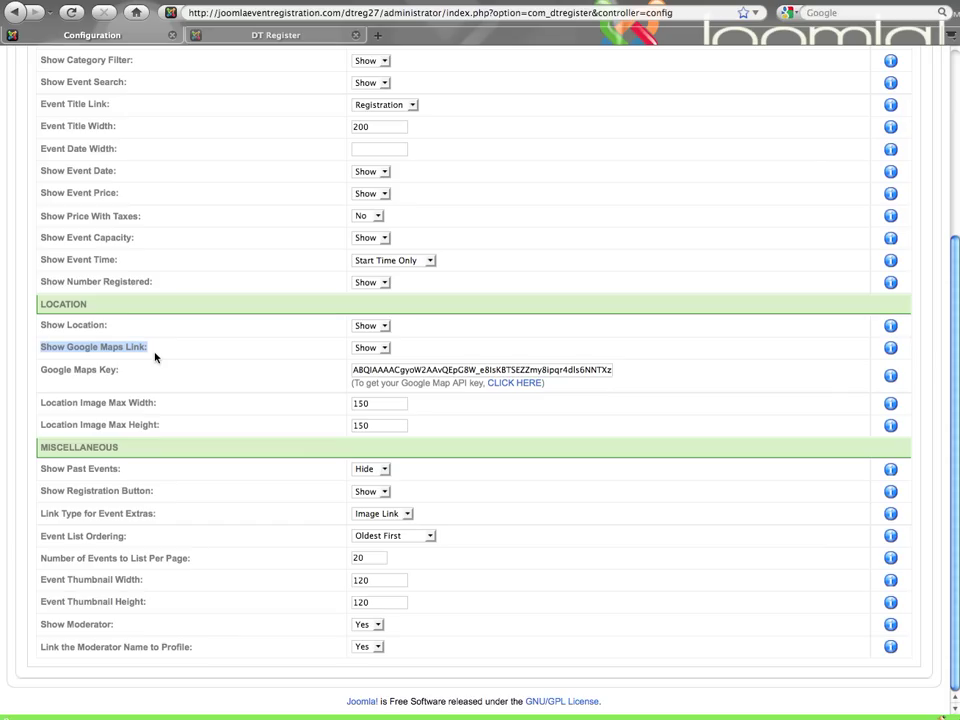
pyautogui.click(368, 348)
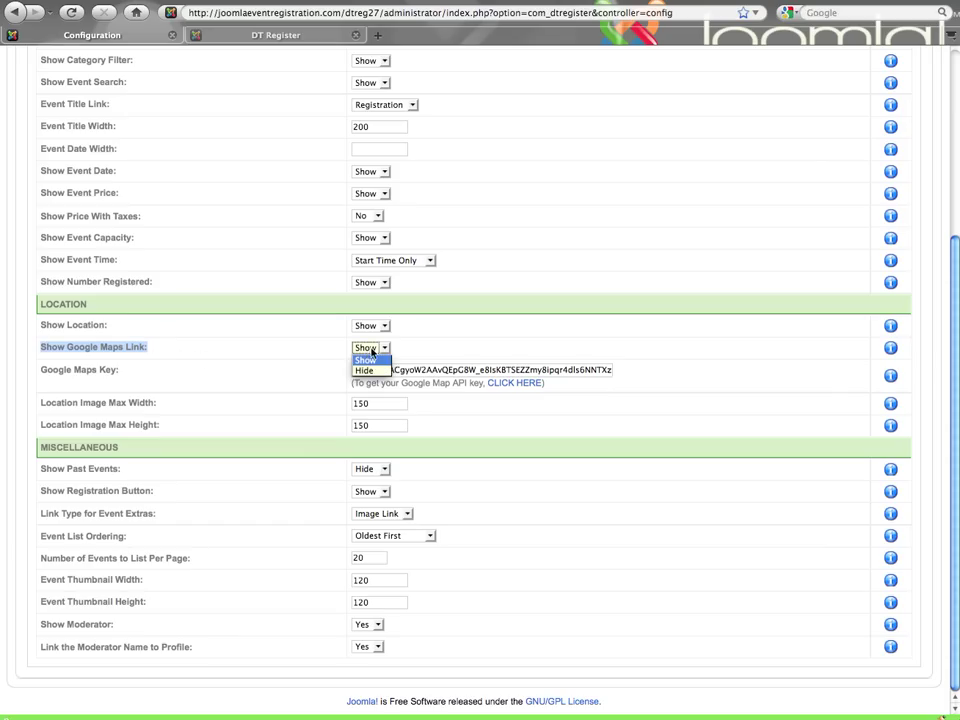
pyautogui.click(372, 350)
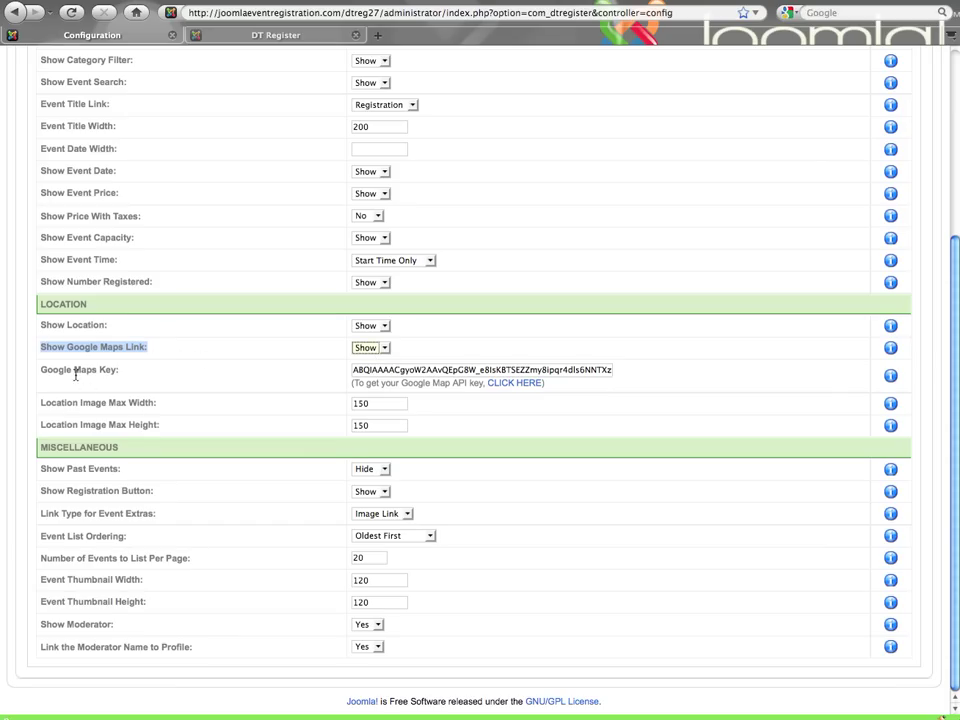
# - Examine the Google Maps Key setting and the Location Image Max Width and Max Height settings
pyautogui.click(510, 395)
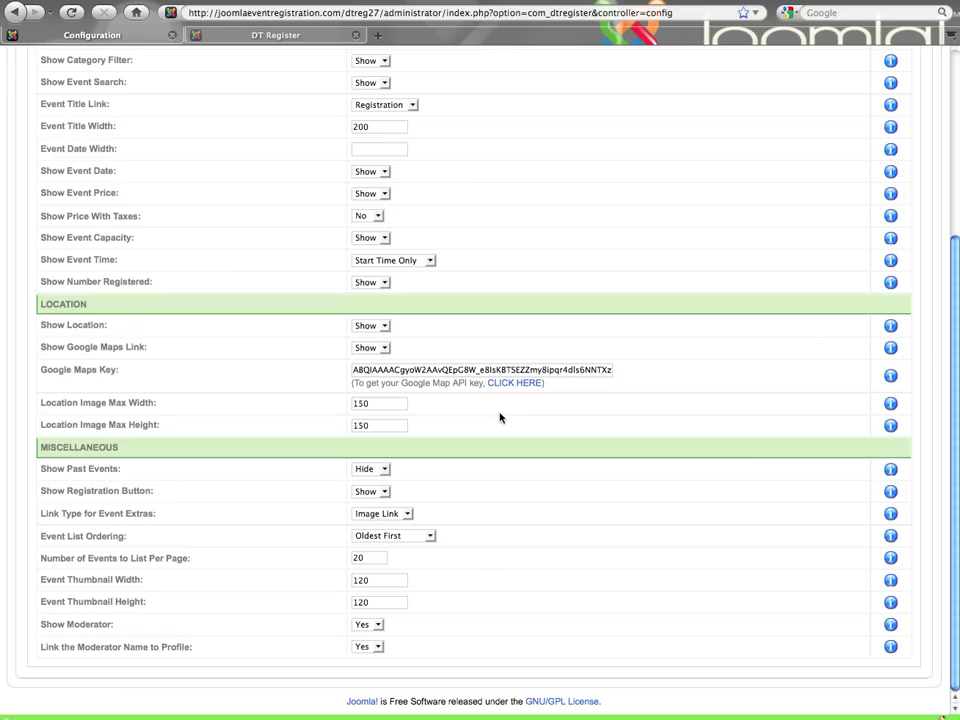
pyautogui.scroll(2, 473, 372)
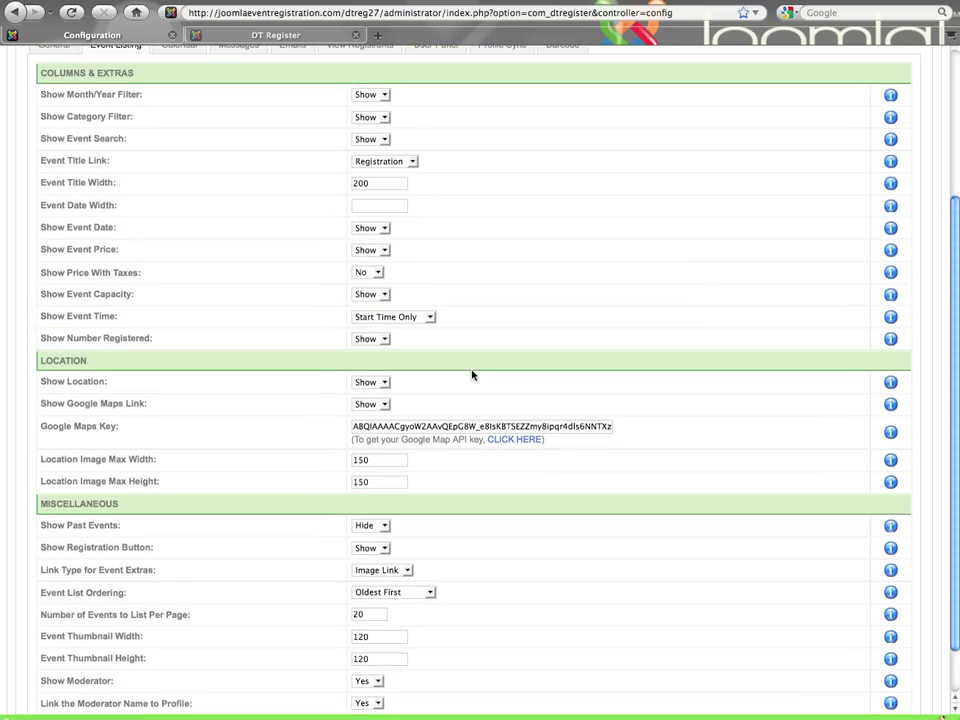
pyautogui.scroll(1, 473, 375)
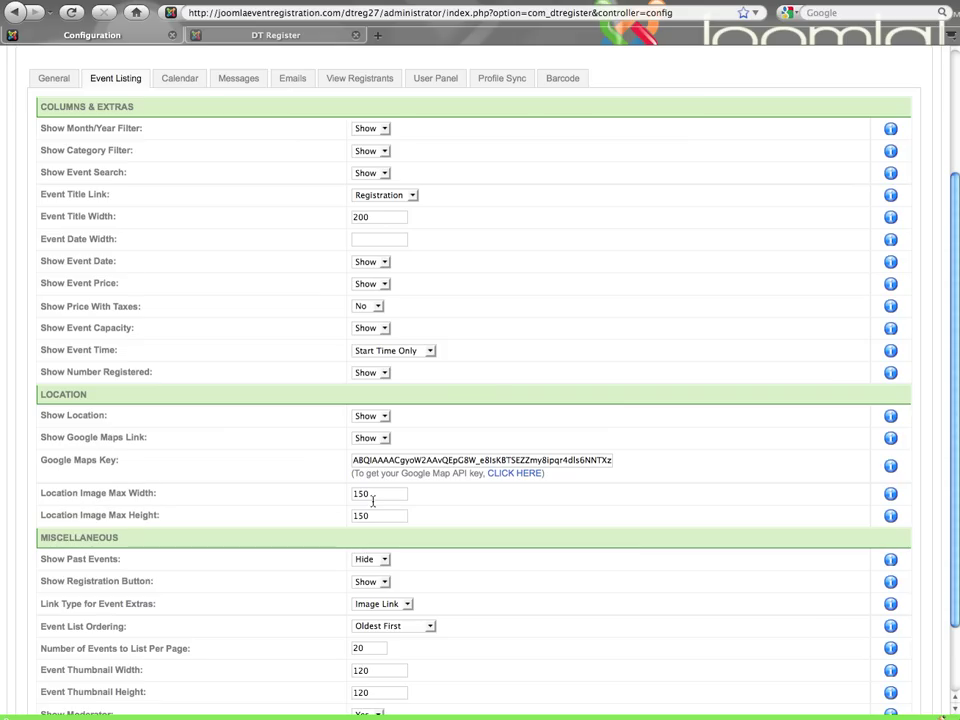
pyautogui.scroll(-1, 380, 498)
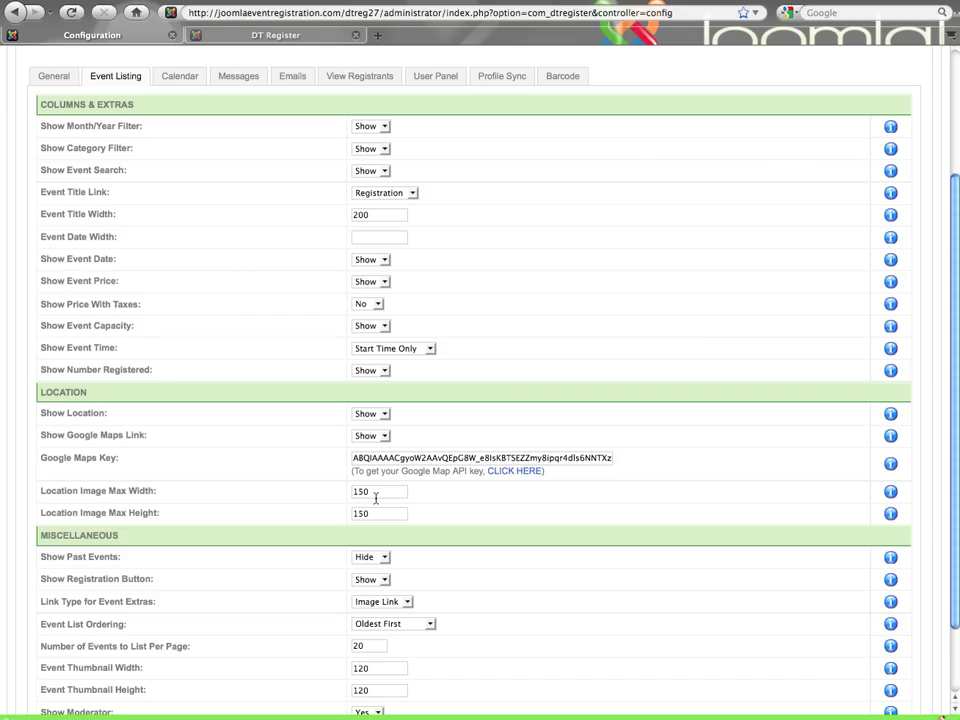
pyautogui.scroll(-3, 376, 497)
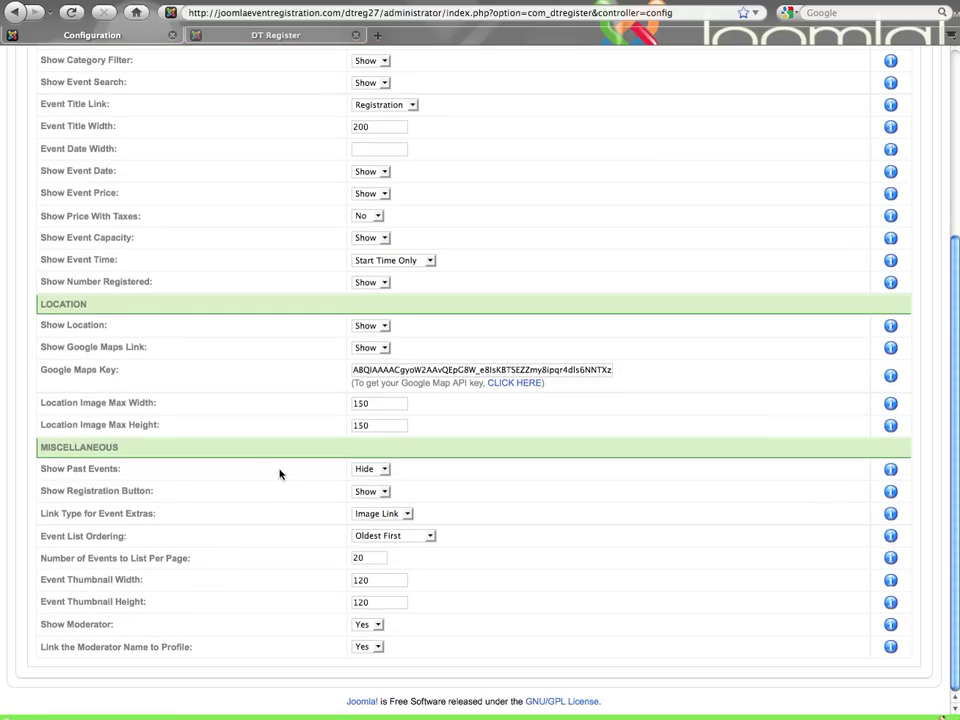
# - View the Show Past Events choices, keeping Hide, and check the registration buttons on the public event list
pyautogui.click(383, 472)
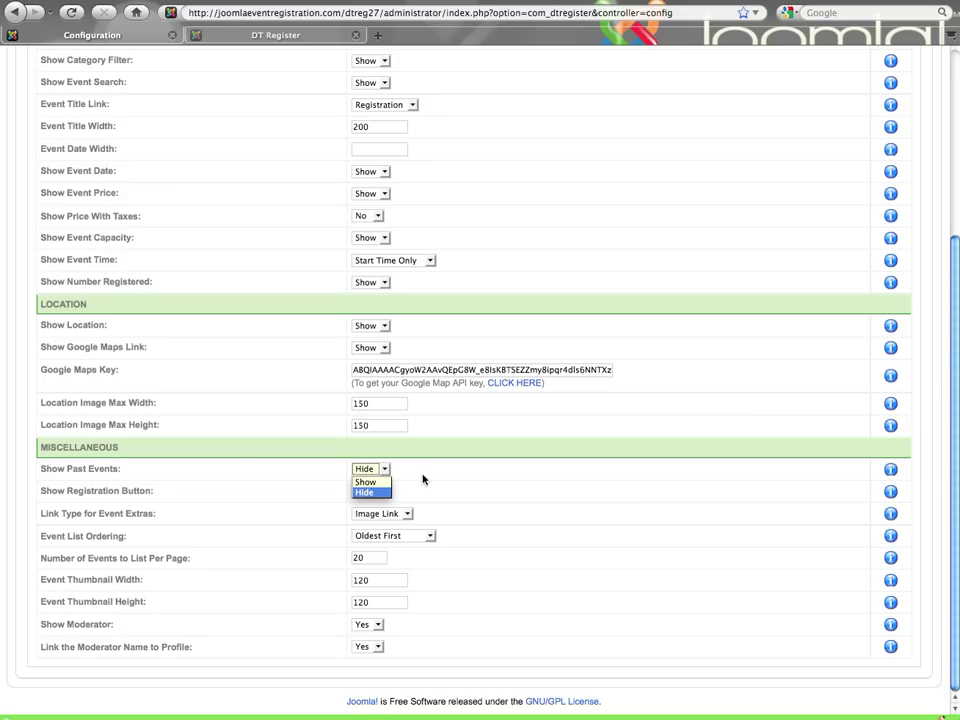
pyautogui.click(422, 480)
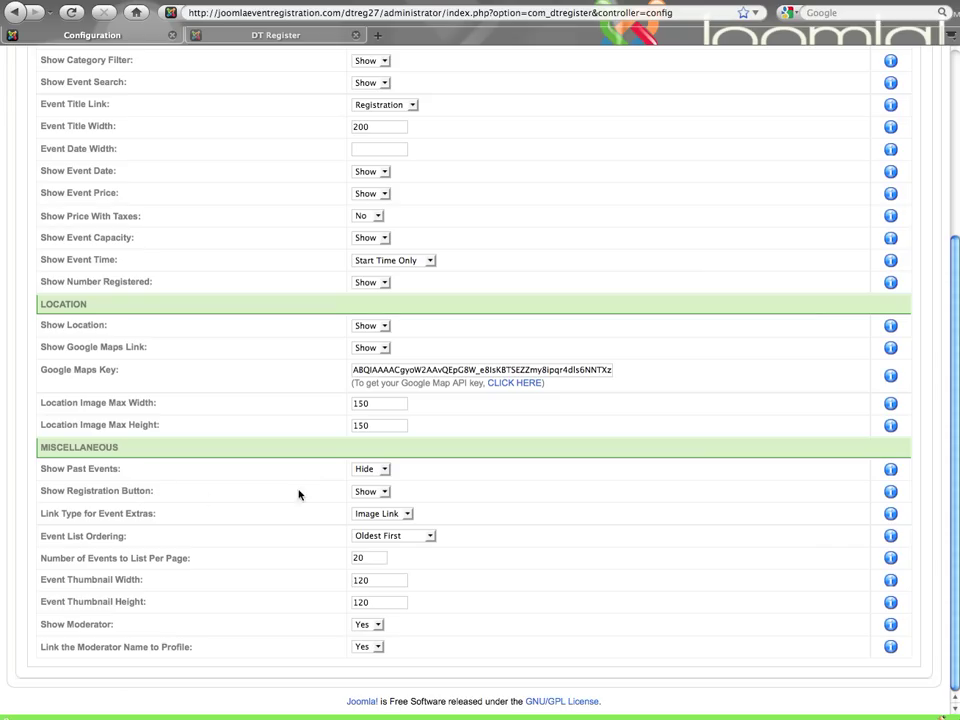
pyautogui.click(278, 40)
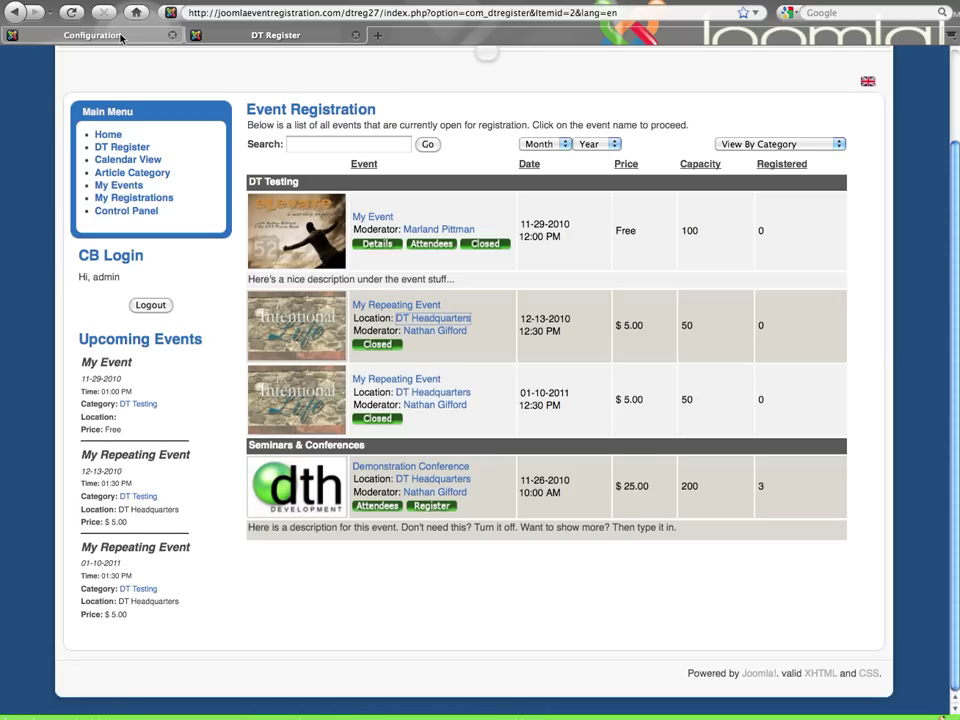
pyautogui.click(89, 32)
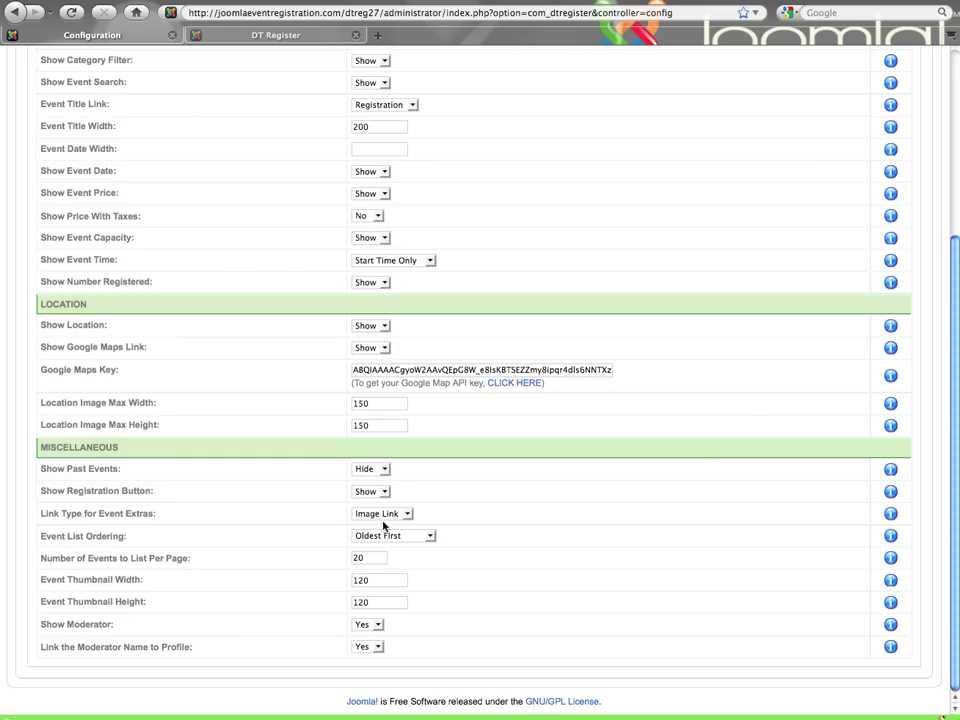
# - View the Show Registration Button and Link Type for Event Extras choices, keeping Show and Image Link, and compare them with the public event list
pyautogui.click(379, 494)
pyautogui.click(390, 493)
pyautogui.click(395, 515)
pyautogui.click(395, 516)
pyautogui.click(243, 38)
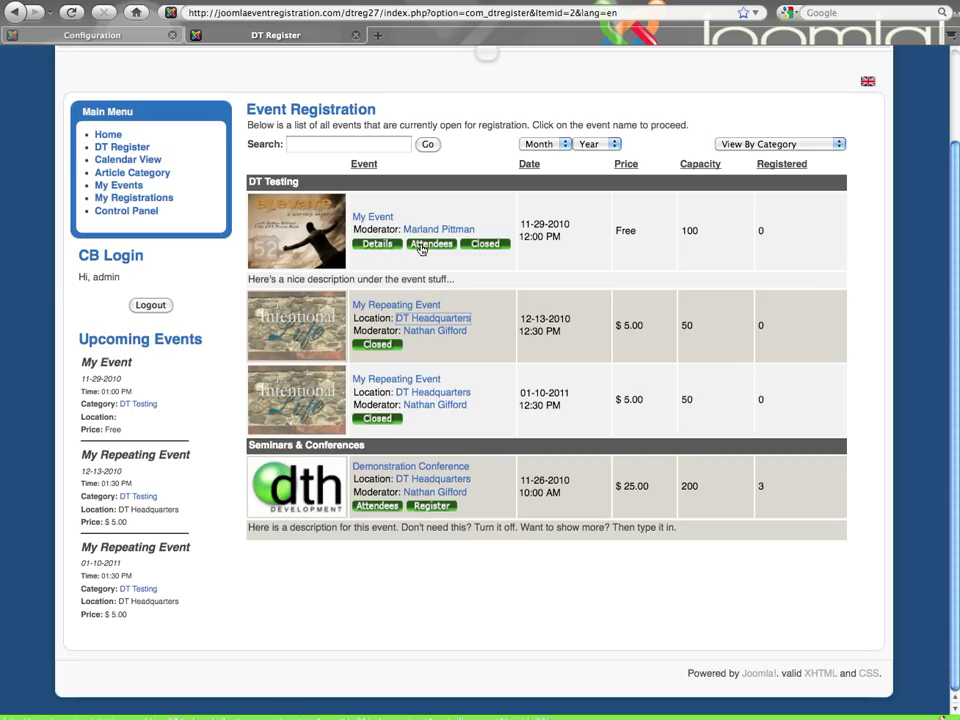
pyautogui.click(135, 36)
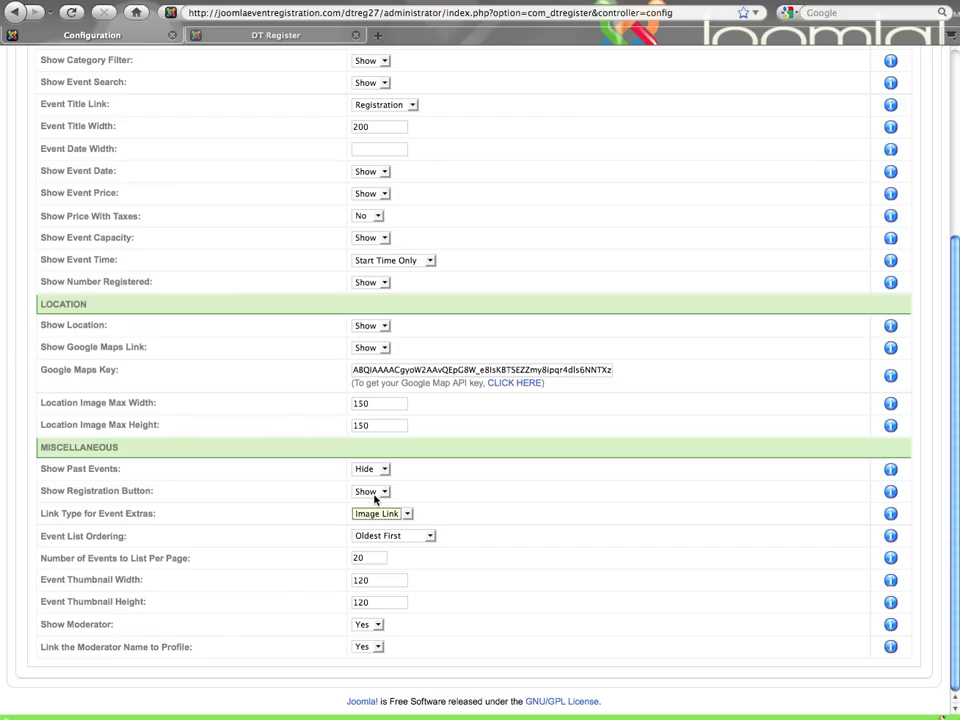
# - View the Event List Ordering choices, keeping Oldest First, and check the event order on the public event list
pyautogui.click(425, 537)
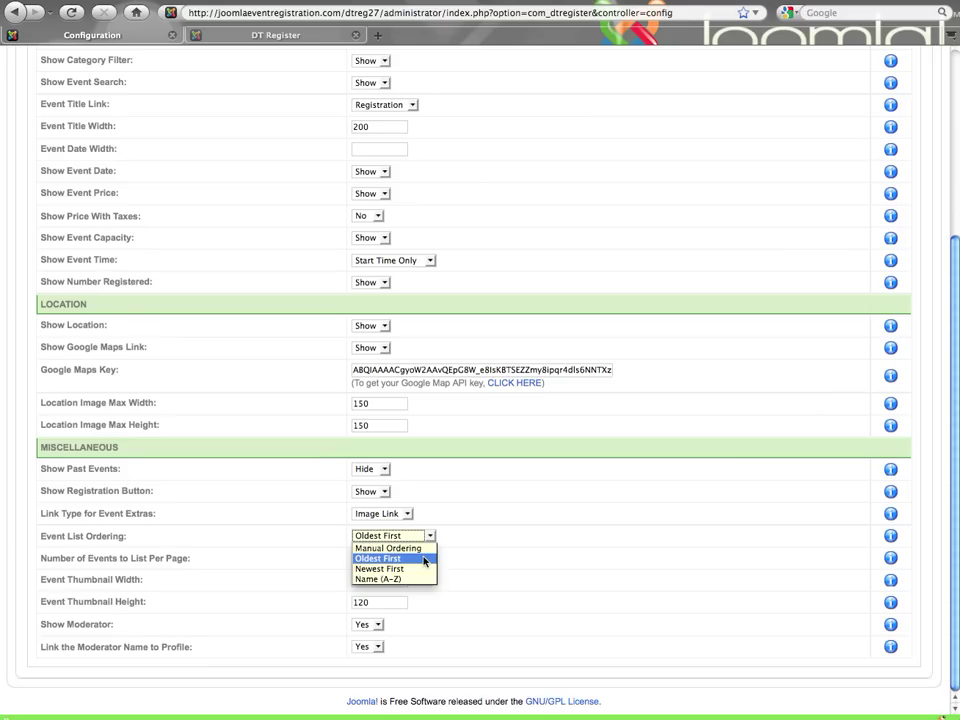
pyautogui.click(466, 568)
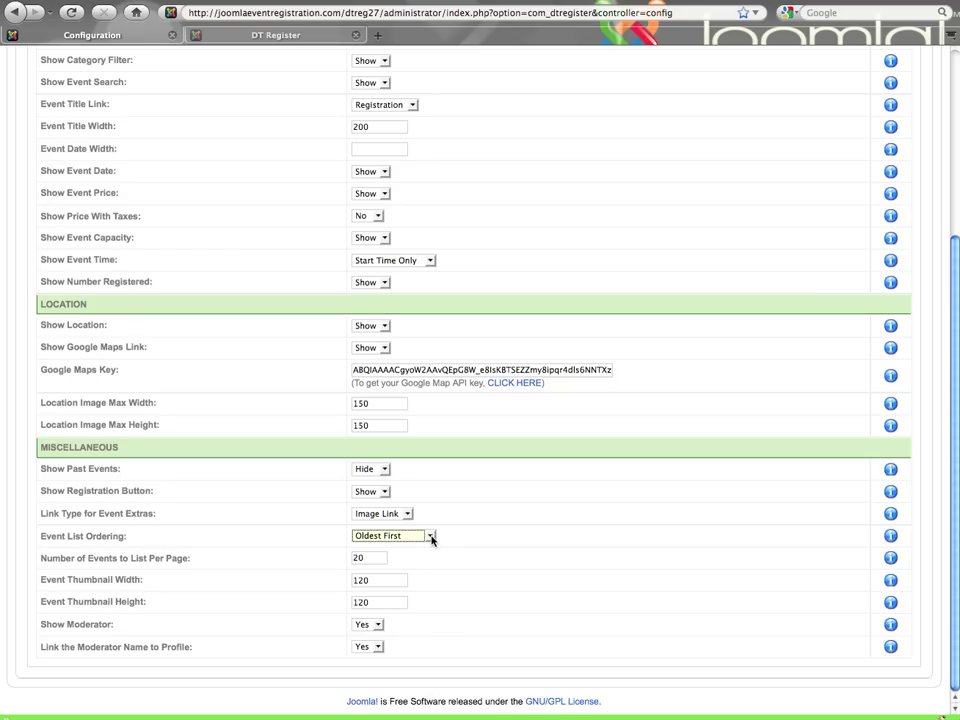
pyautogui.click(229, 41)
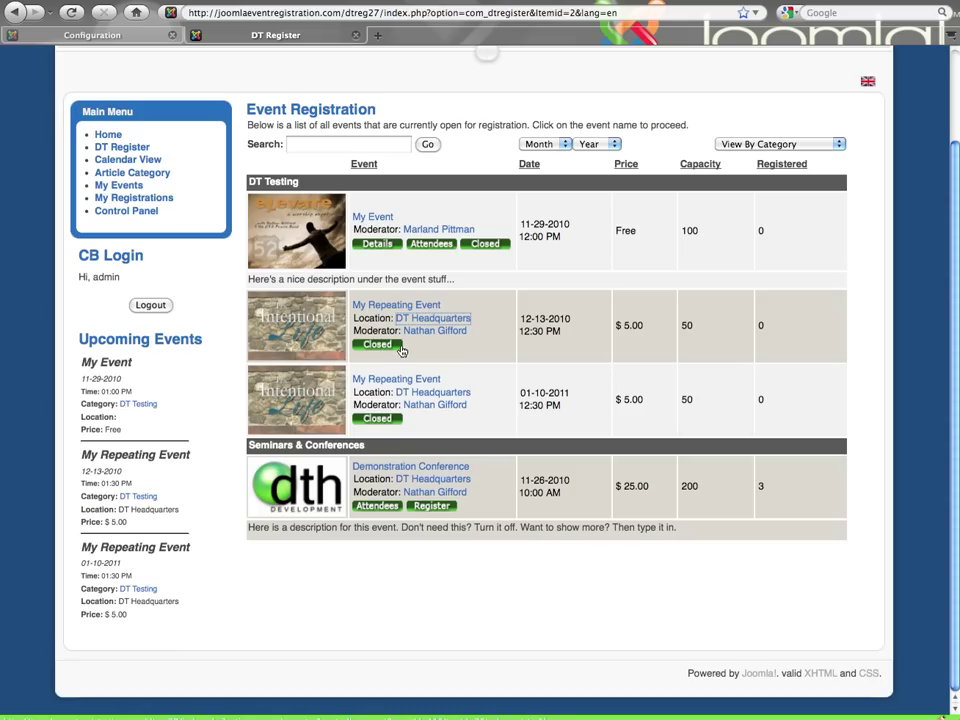
pyautogui.click(96, 35)
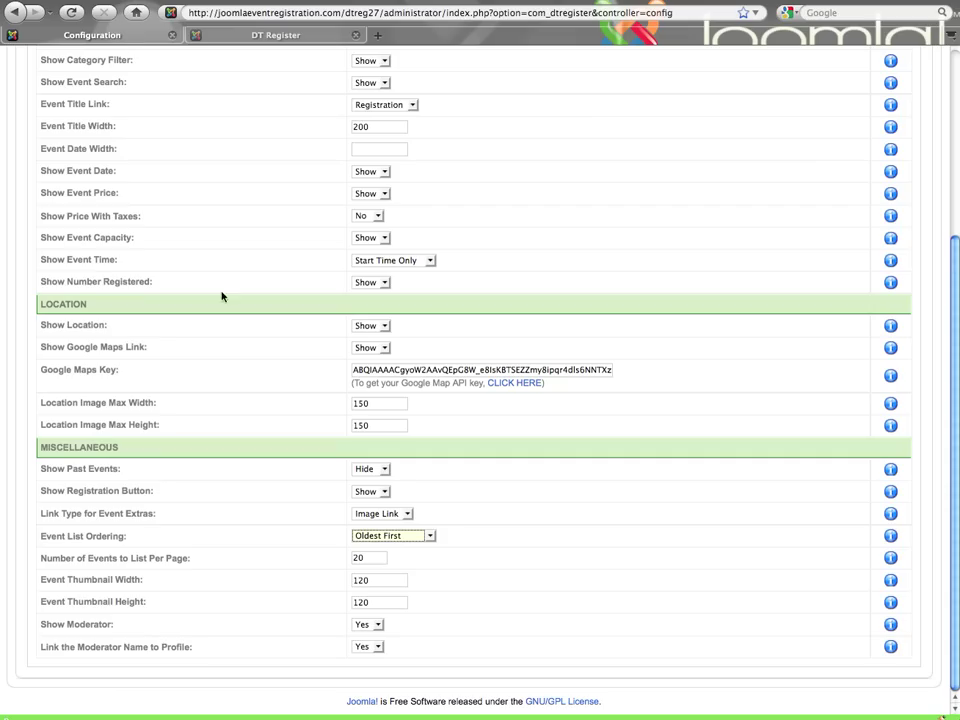
pyautogui.click(396, 540)
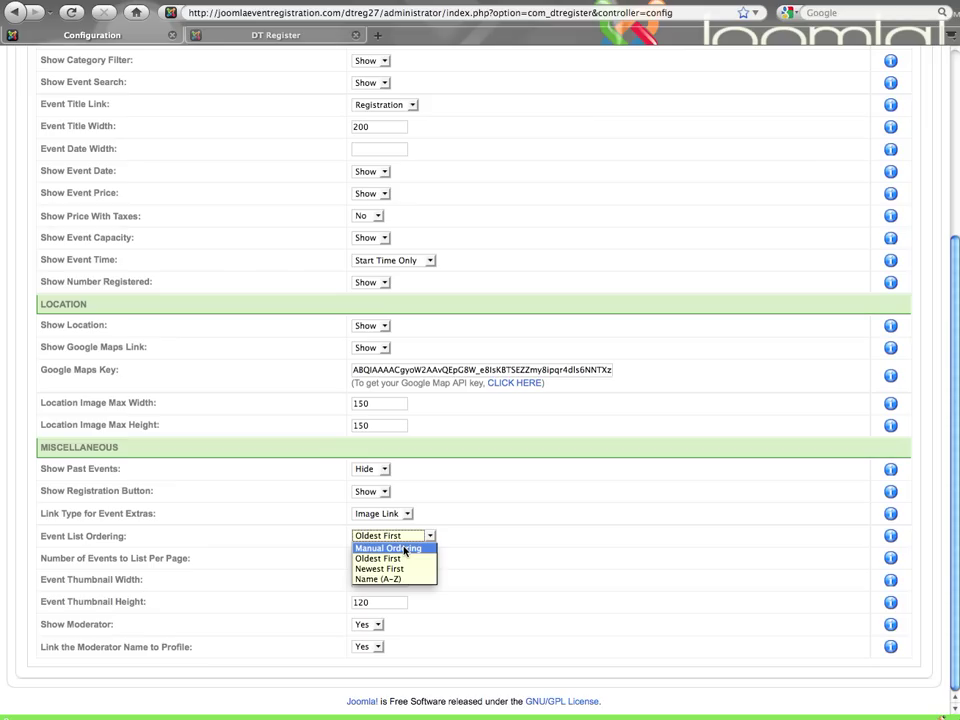
pyautogui.click(452, 550)
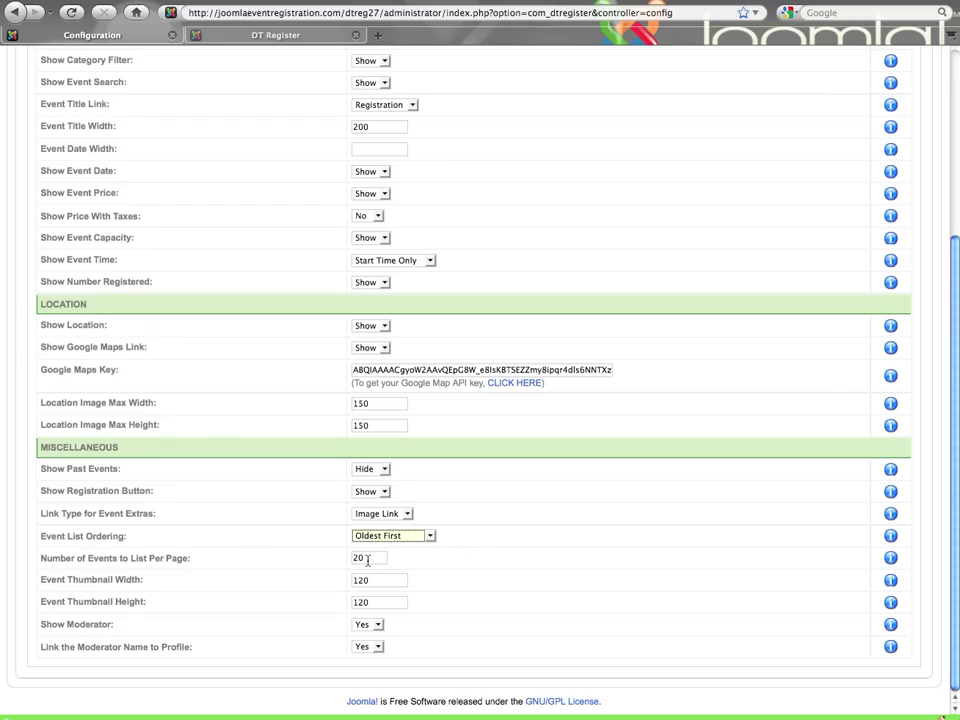
# - Examine the events-per-page and Event Thumbnail size settings and check the thumbnails on the public event list
pyautogui.scroll(3, 367, 561)
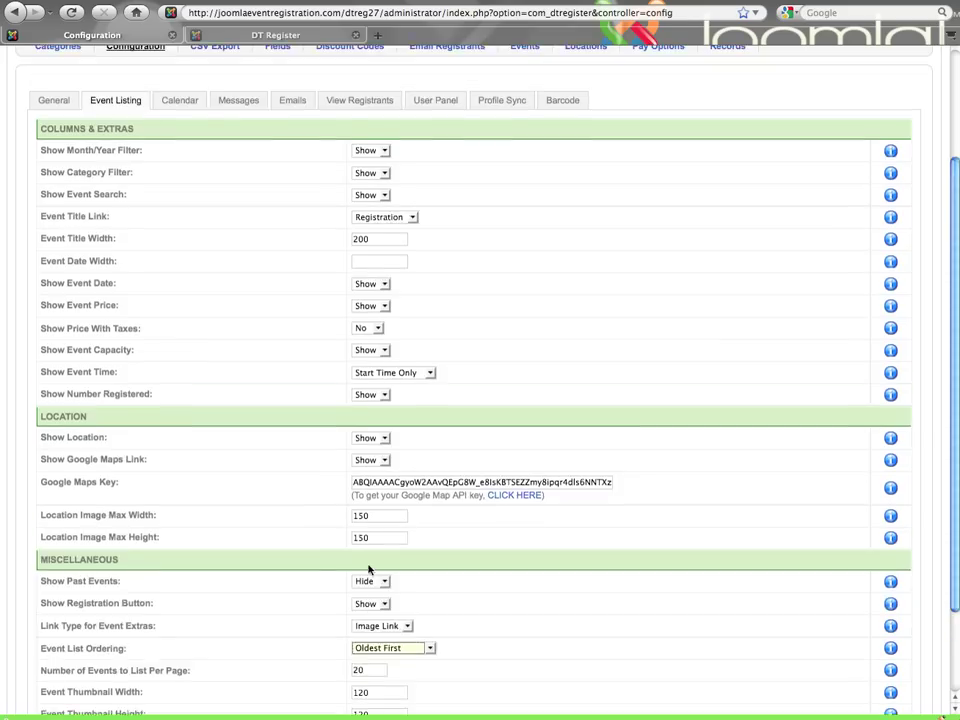
pyautogui.scroll(-3, 372, 567)
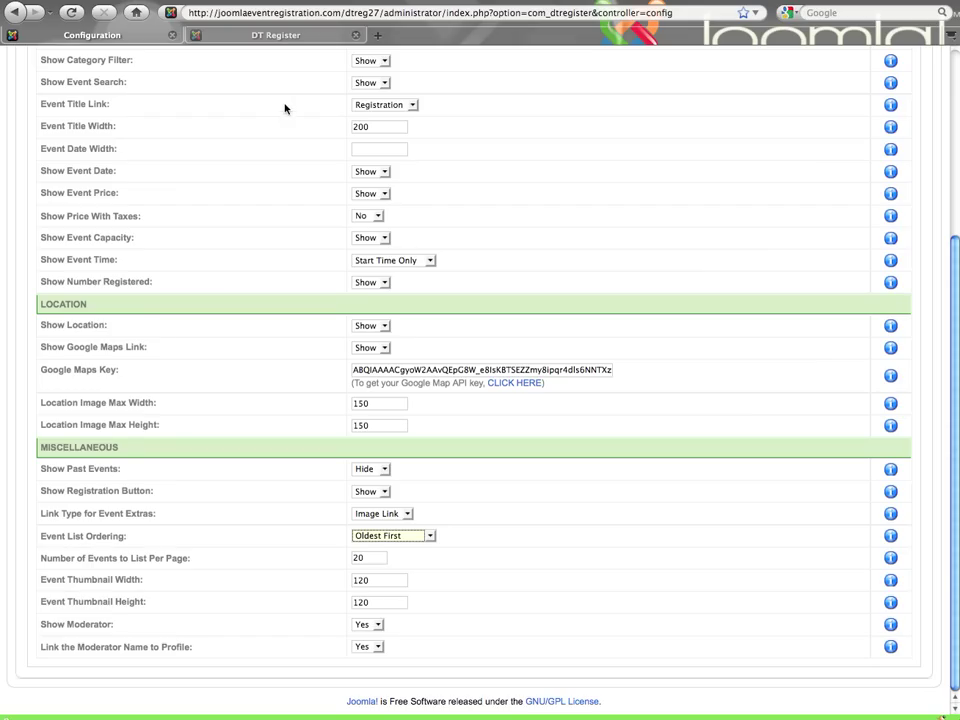
pyautogui.click(285, 36)
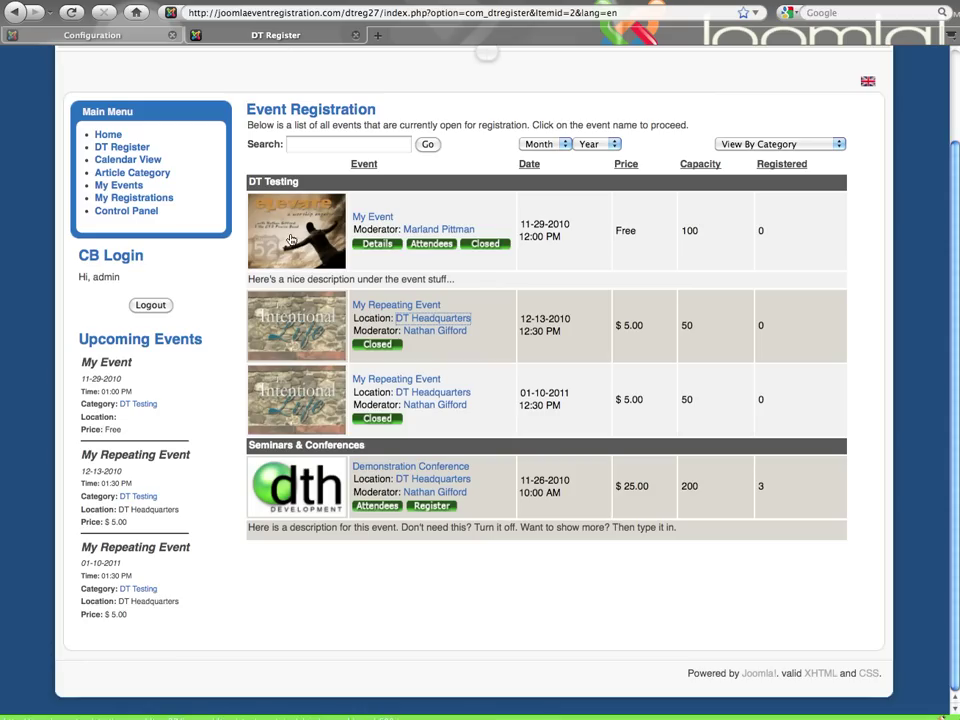
pyautogui.click(143, 38)
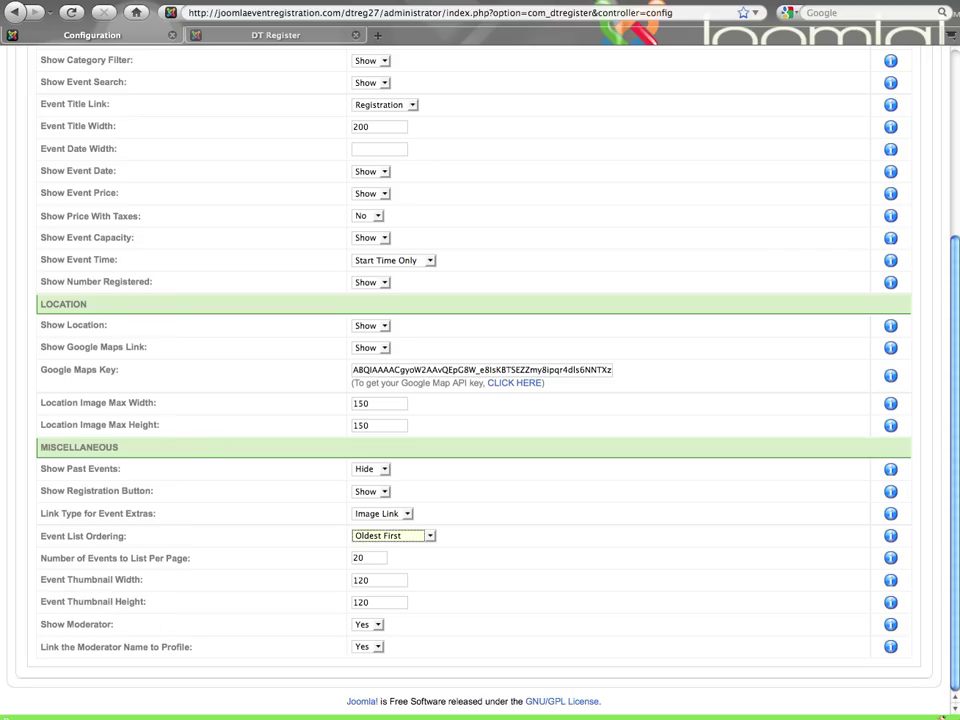
# - View the profile page linked from the first My Repeating Event's moderator on the public event list, and return to the list
pyautogui.click(257, 38)
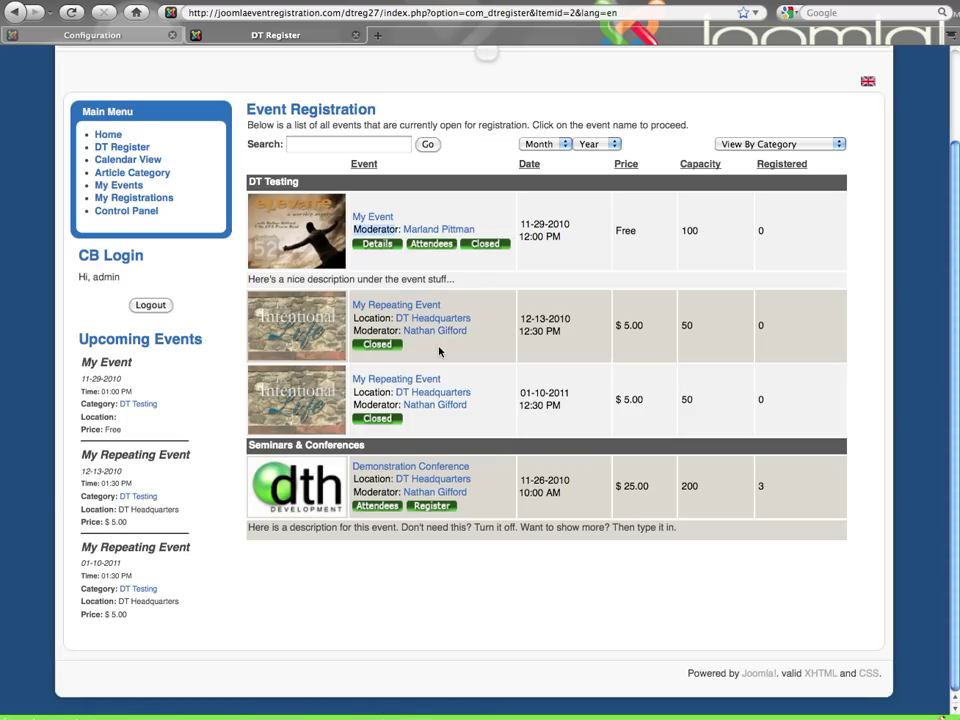
pyautogui.click(439, 333)
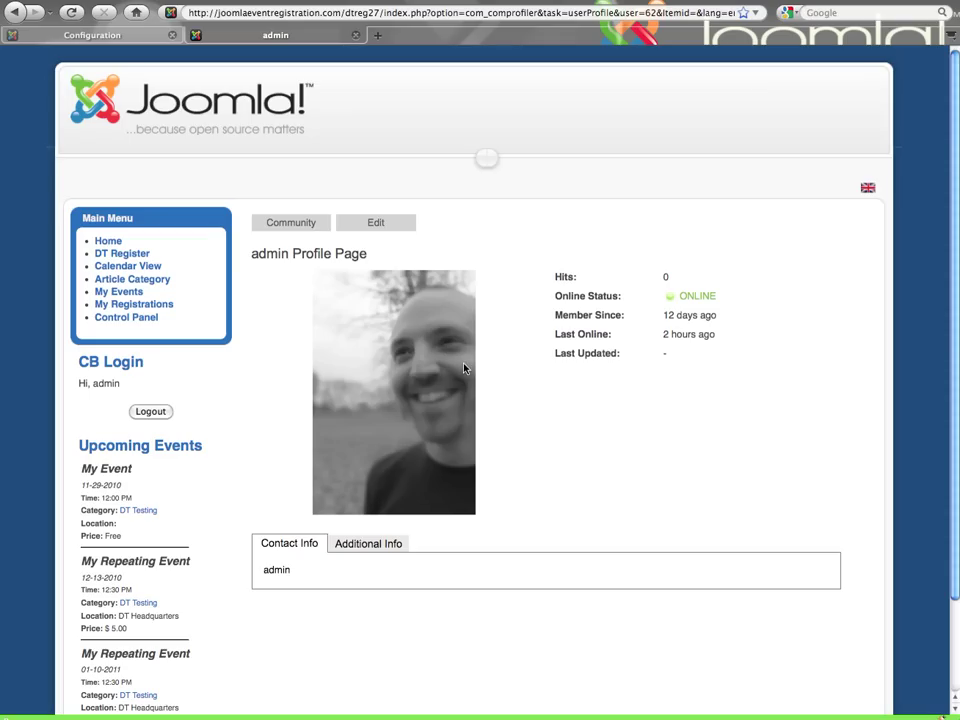
pyautogui.click(24, 17)
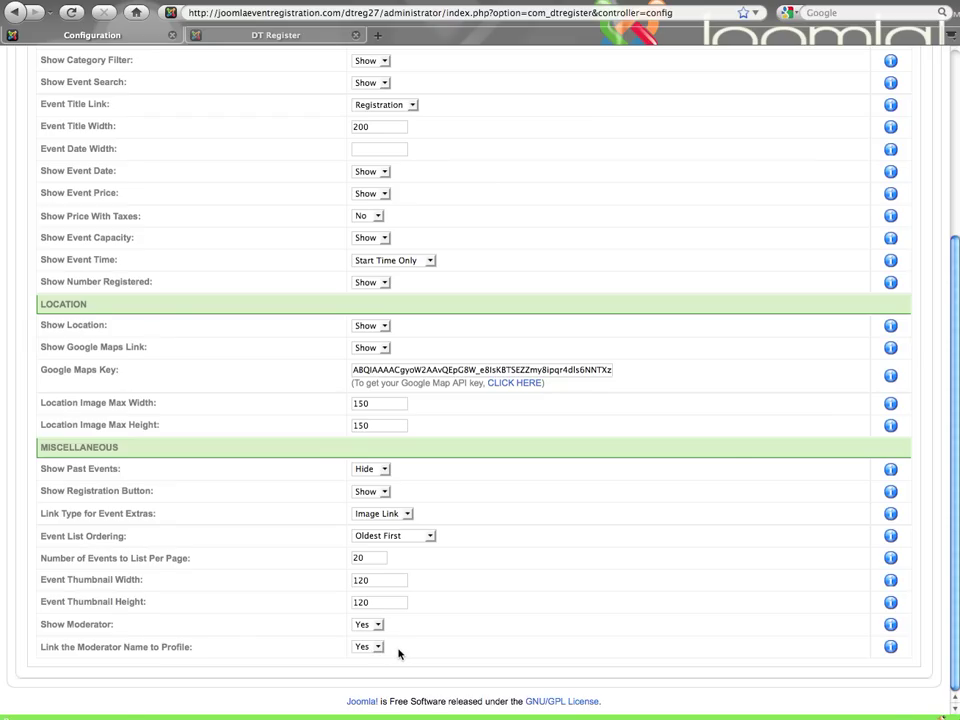
# - Open the Calendar configuration settings and examine the month calendar on the public site's Calendar View page
pyautogui.scroll(5, 398, 653)
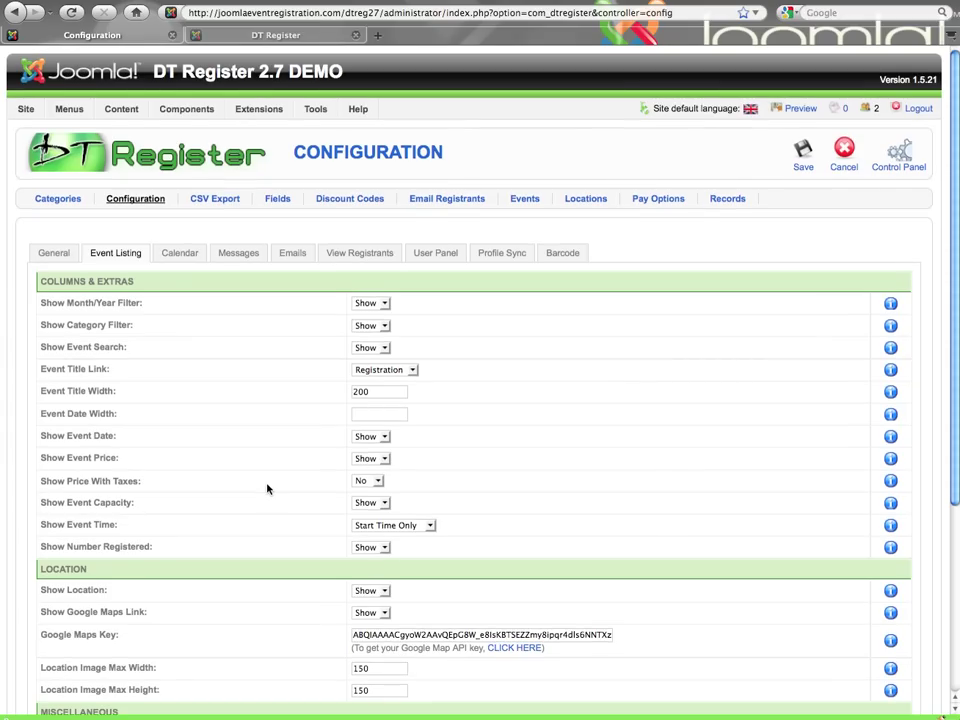
pyautogui.click(179, 254)
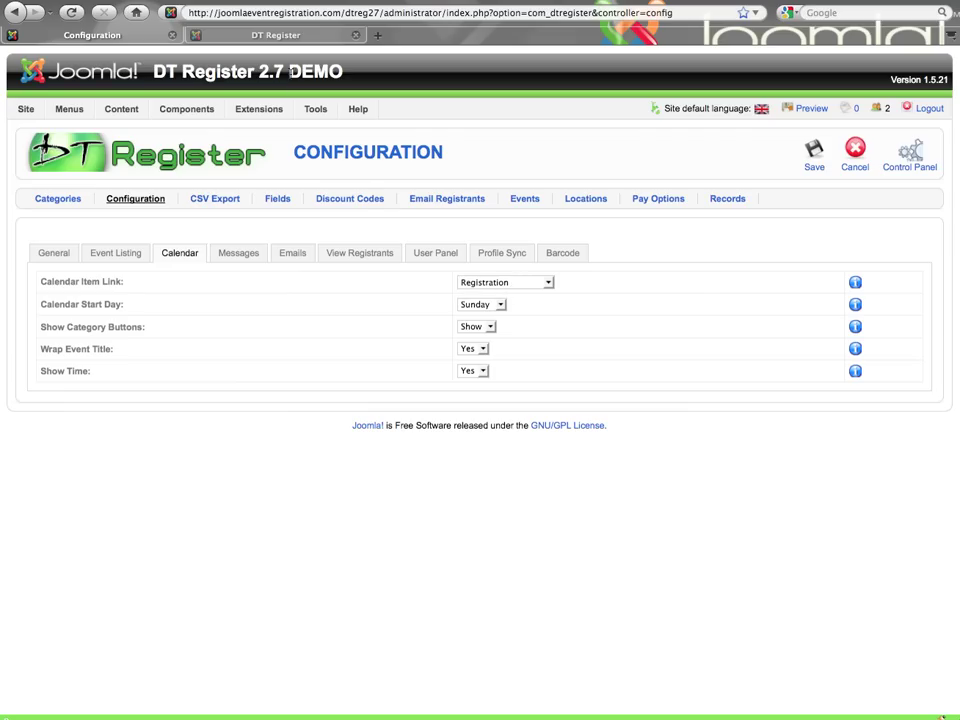
pyautogui.click(293, 36)
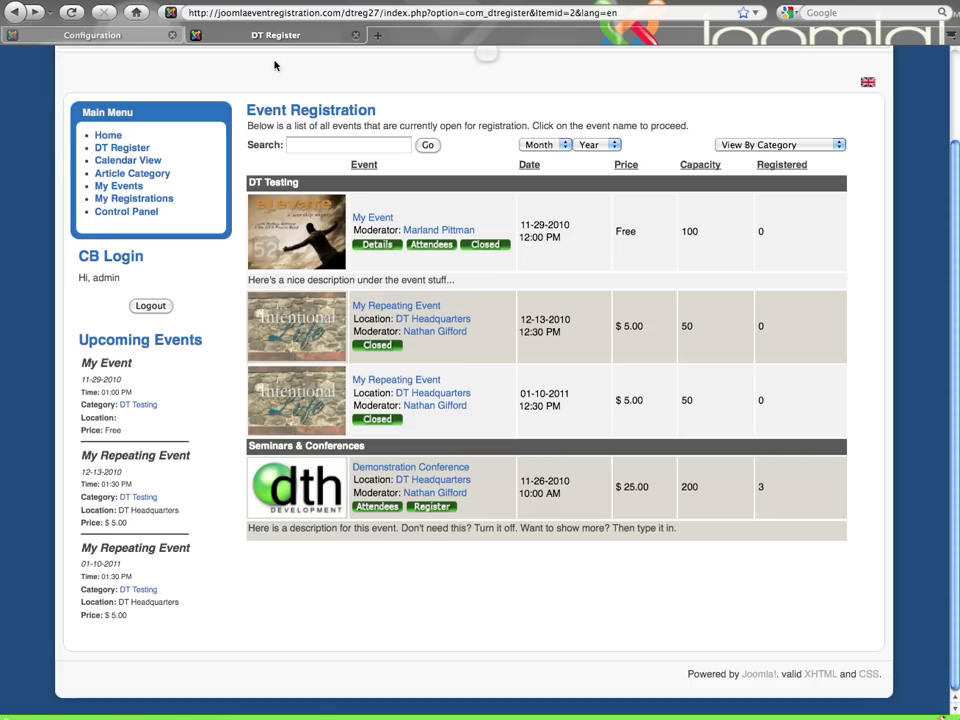
pyautogui.click(145, 166)
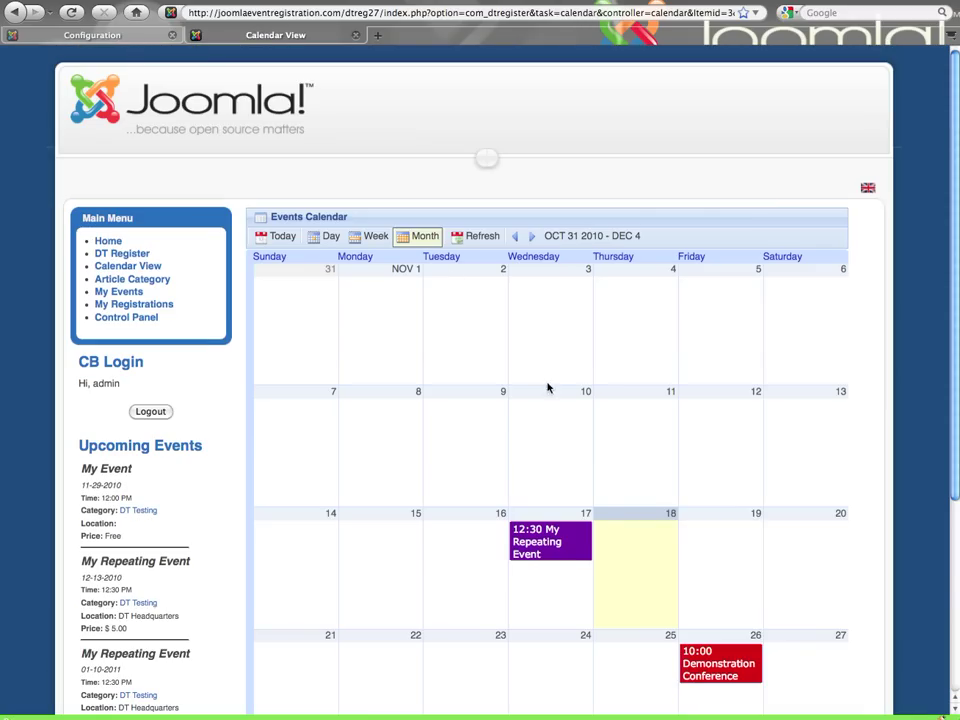
pyautogui.scroll(-2, 540, 548)
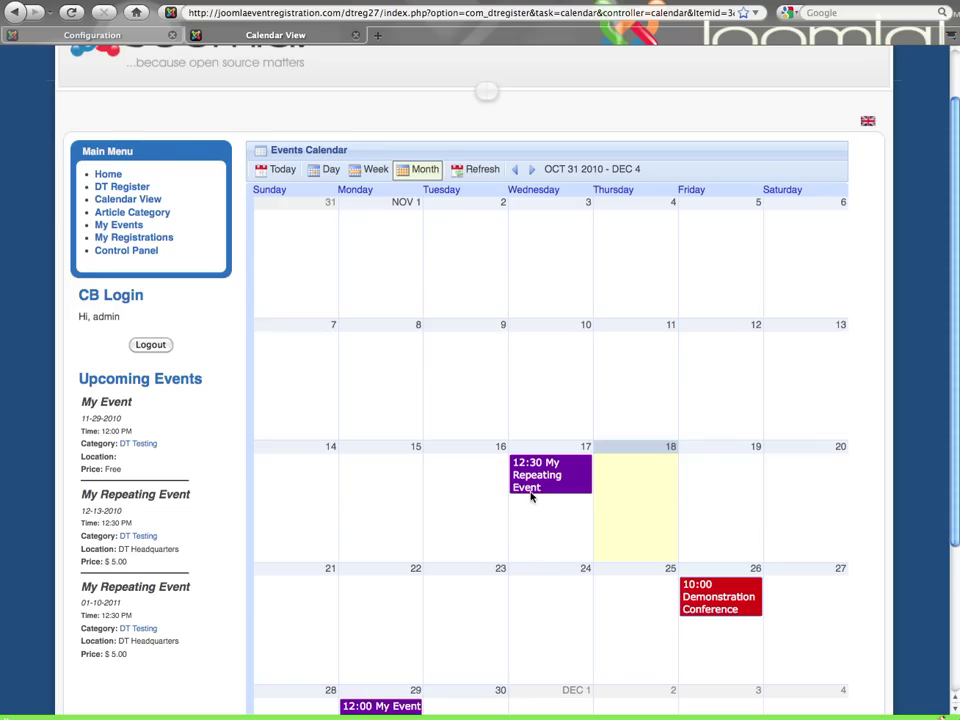
pyautogui.scroll(3, 538, 474)
# - View the Calendar Item Link and Calendar Start Day choices in the configuration, keeping Registration and Sunday
pyautogui.click(122, 35)
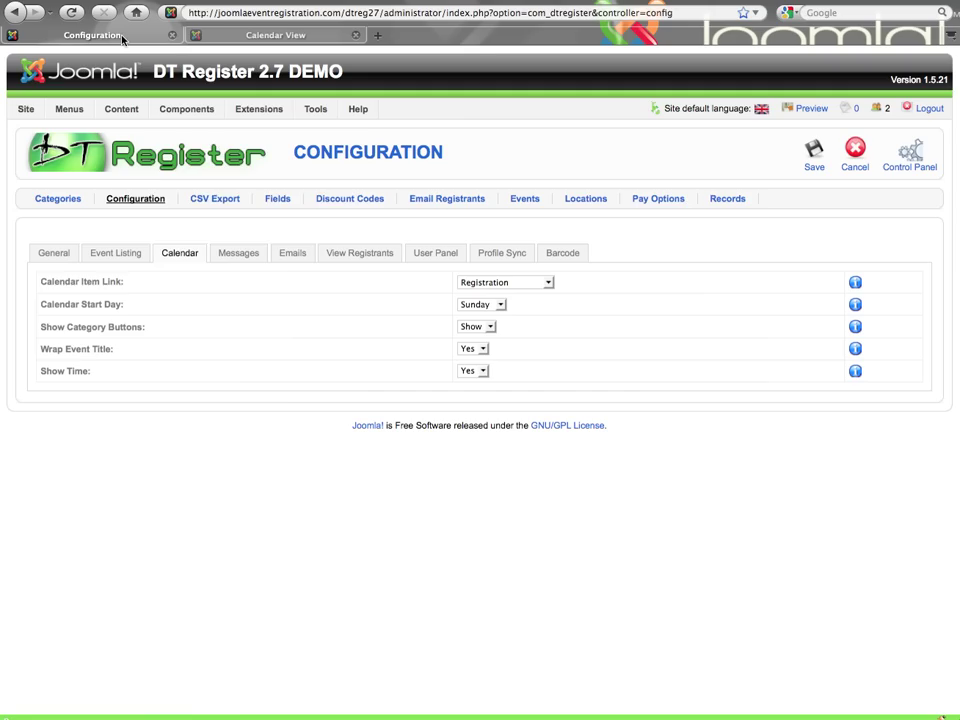
pyautogui.moveTo(210, 190)
pyautogui.click(522, 282)
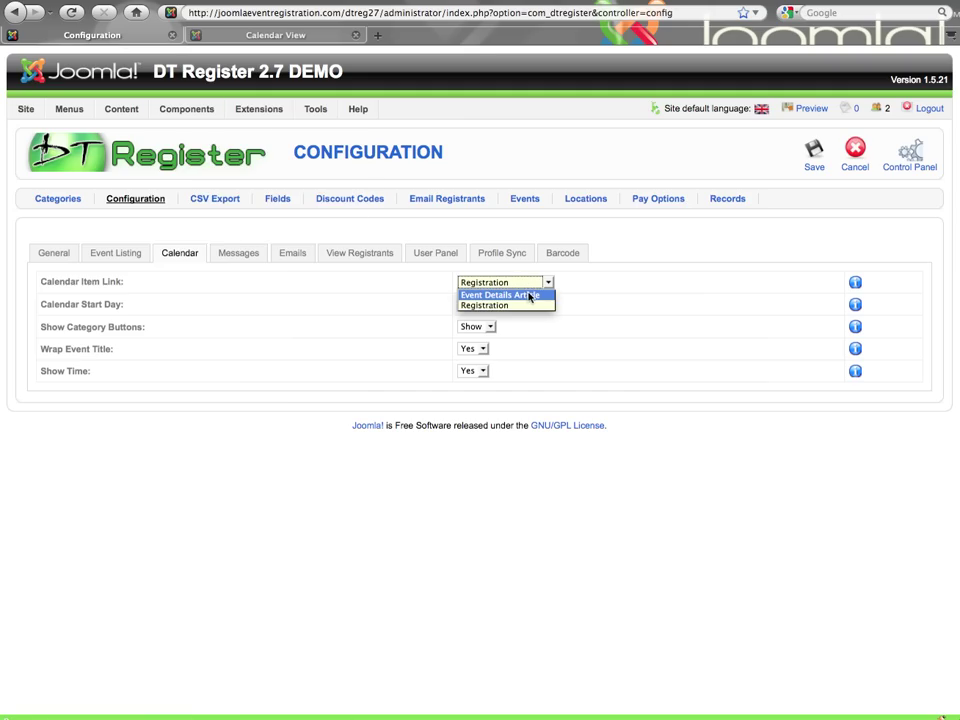
pyautogui.click(571, 297)
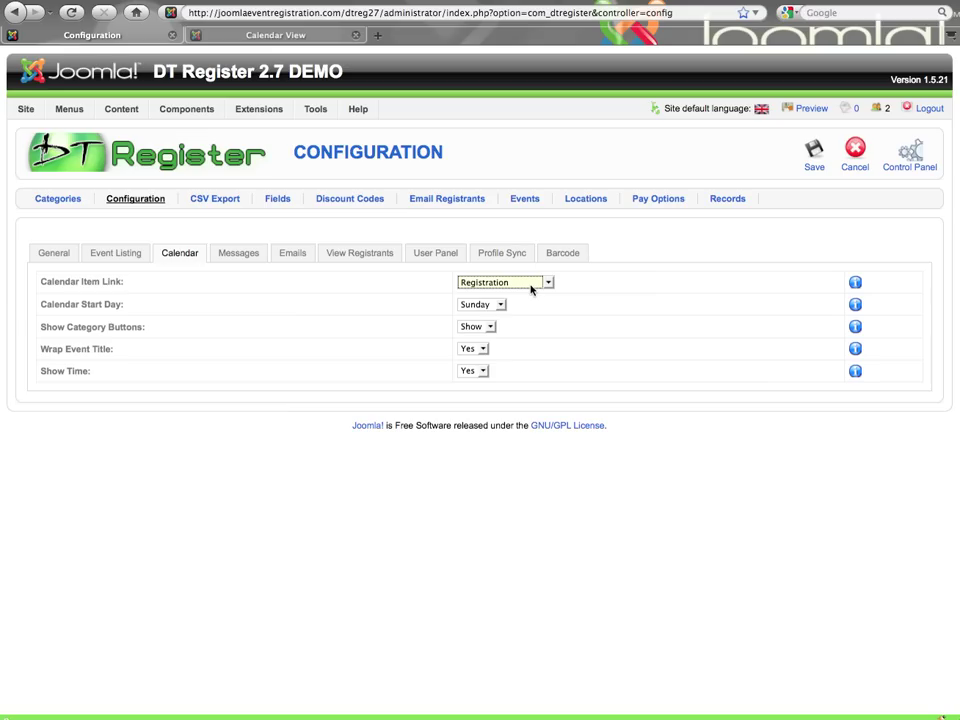
pyautogui.click(498, 305)
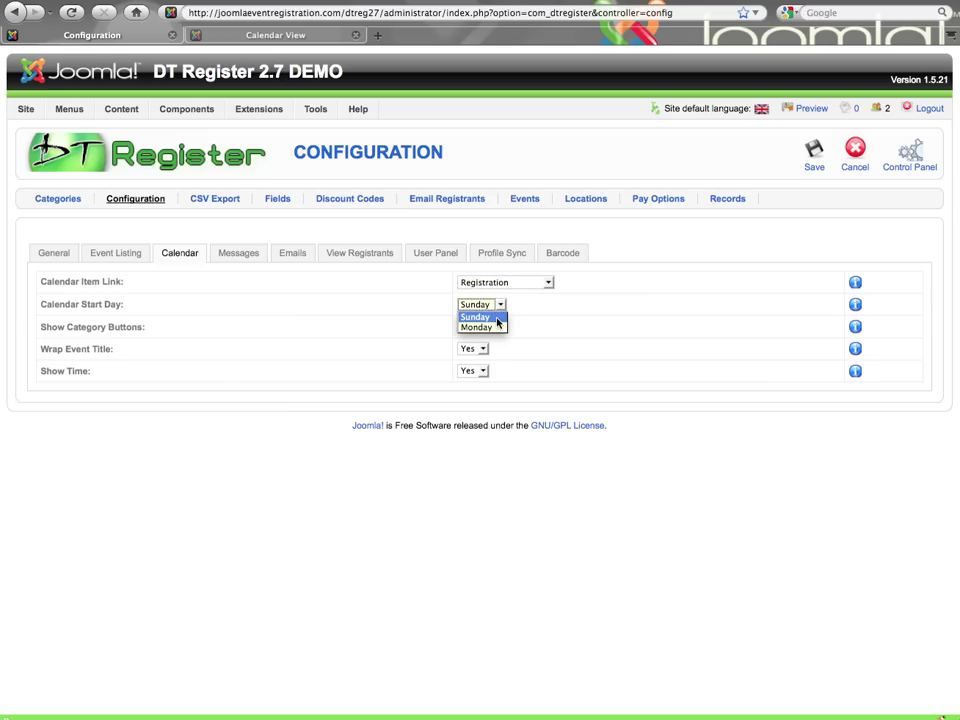
pyautogui.click(516, 331)
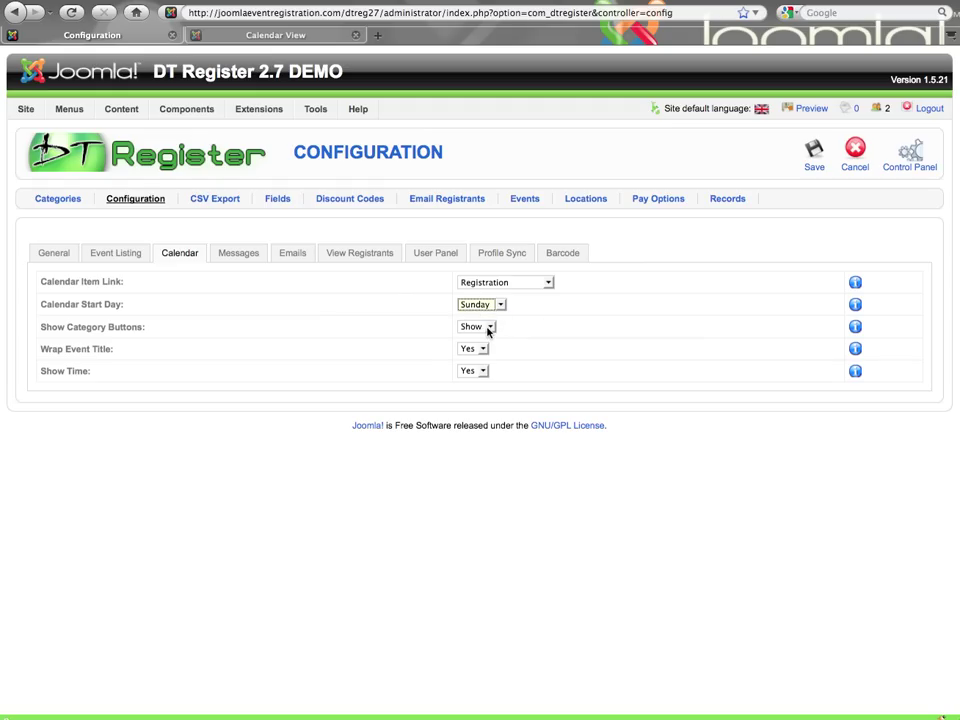
# - Check the category buttons beneath the public events calendar against the Show Category Buttons setting
pyautogui.click(315, 36)
pyautogui.scroll(-4, 450, 290)
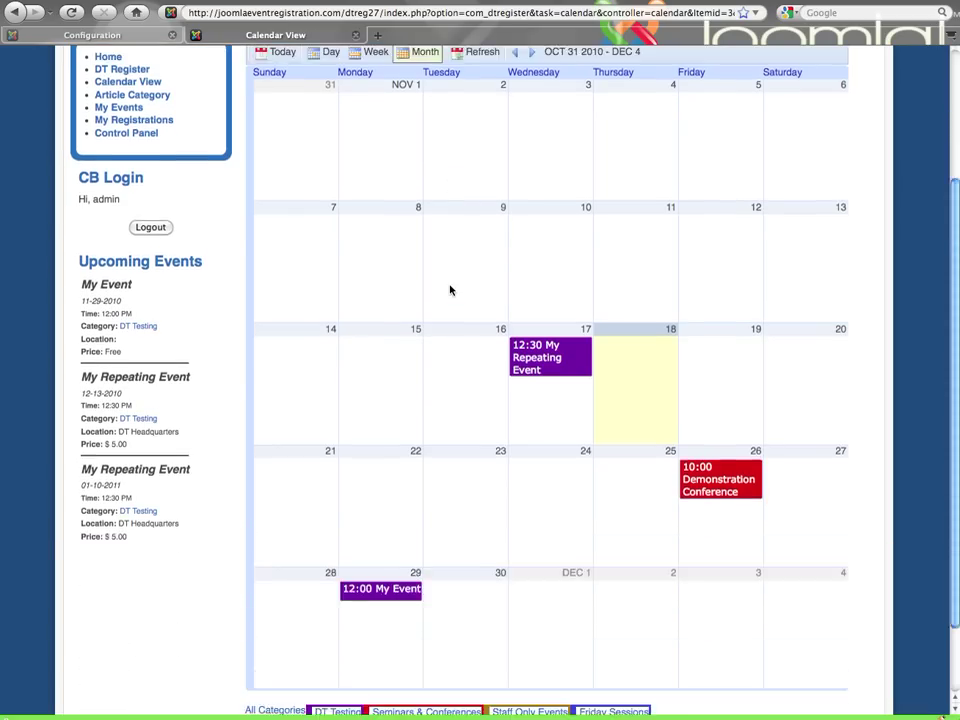
pyautogui.scroll(-2, 450, 290)
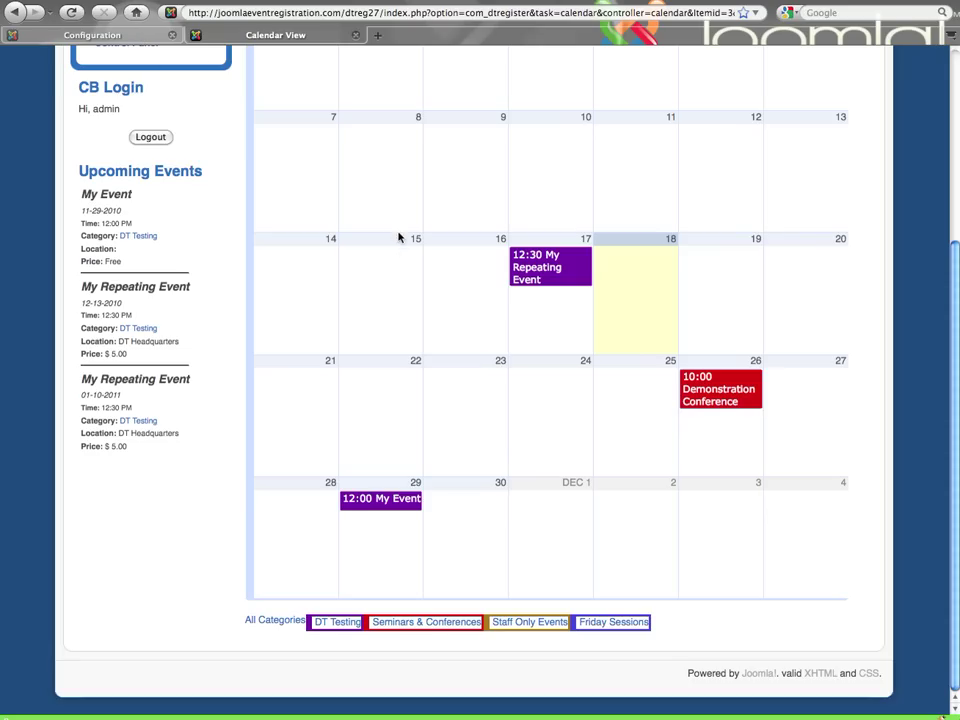
# - Examine the Wrap Event Title and Show Time settings, compare them with the public calendar's event entries, and return to the configuration
pyautogui.click(140, 38)
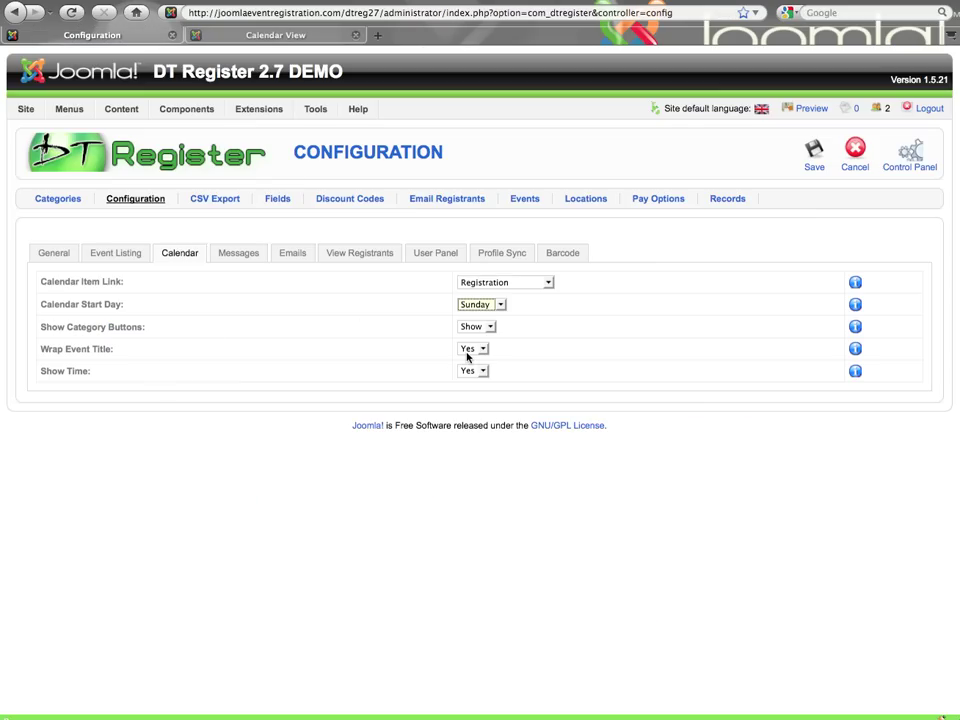
pyautogui.click(292, 36)
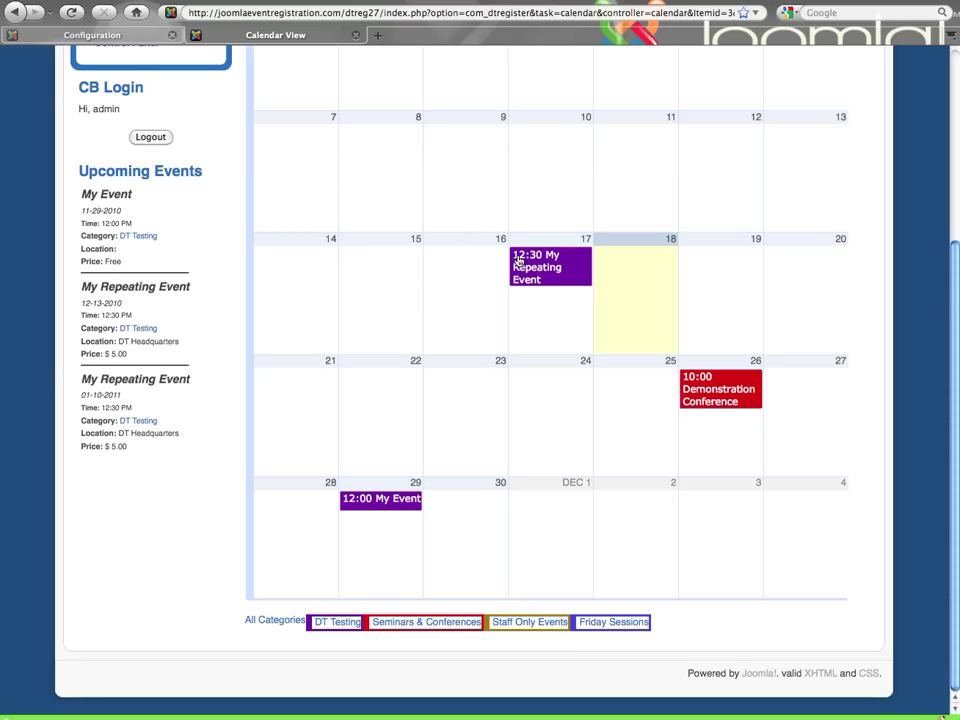
pyautogui.click(72, 35)
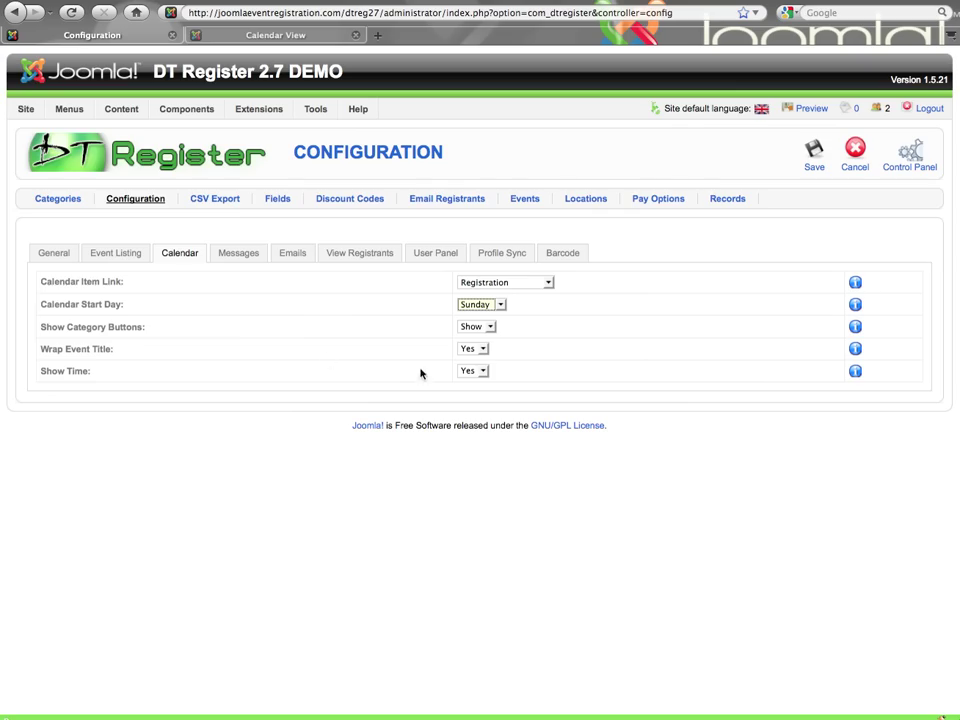